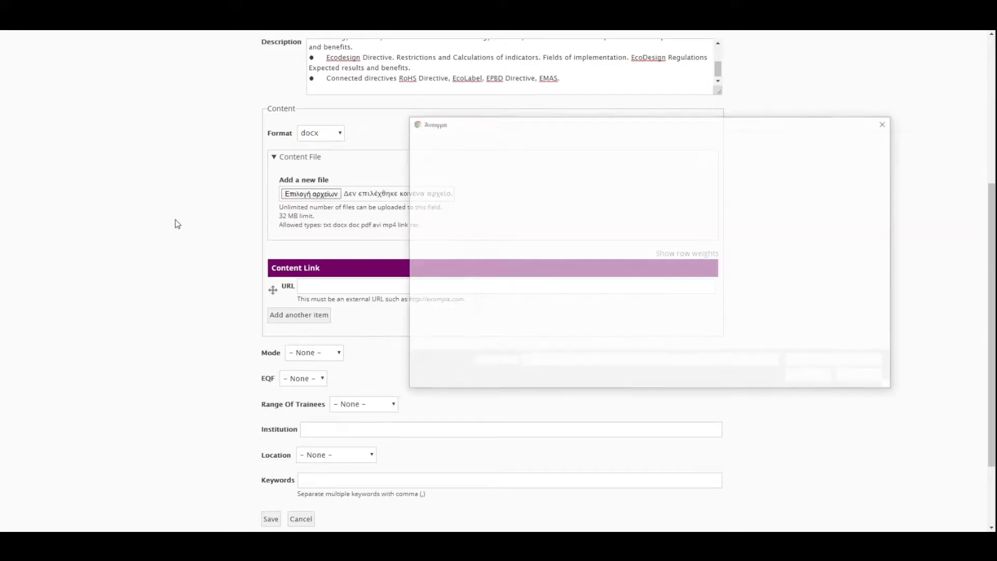
Upload the file Introduction to Energy Efficiency and EcoDesign from the Learning Materials folder as the content file
{"action": "left_click", "coordinate": [560, 201]}
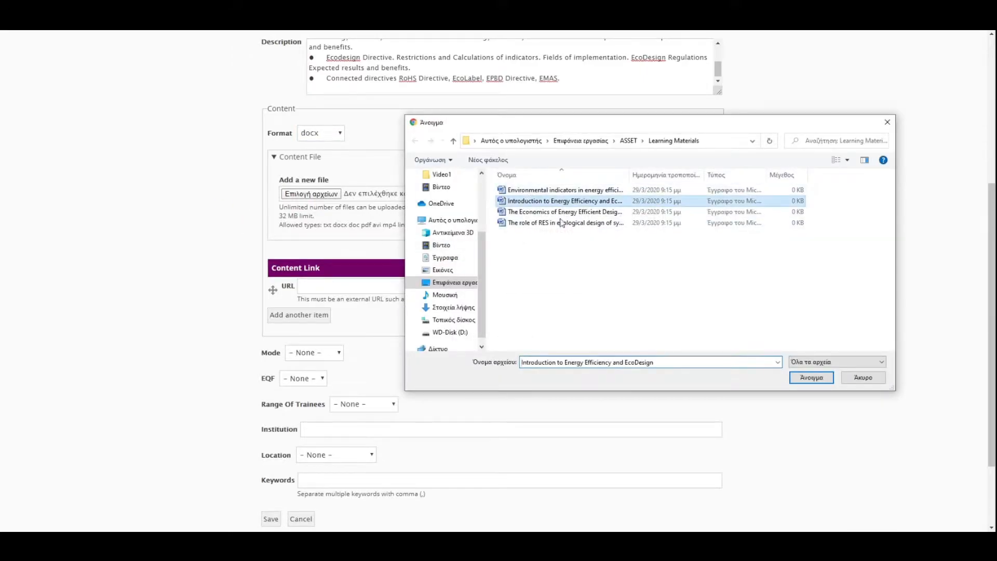
{"action": "left_click", "coordinate": [811, 377]}
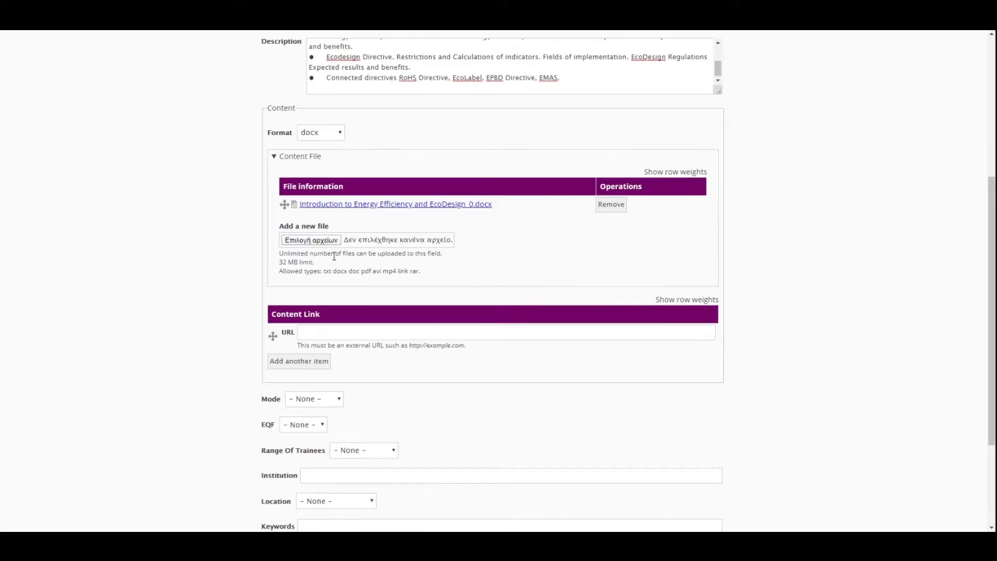
Set the energy efficiency introduction material's mode to MOOC, EQF to 7 and range of trainees to More than 100
{"action": "scroll", "coordinate": [334, 256], "scroll_direction": "down", "scroll_amount": 1}
{"action": "scroll", "coordinate": [315, 218], "scroll_direction": "down", "scroll_amount": 2}
{"action": "left_click", "coordinate": [300, 253]}
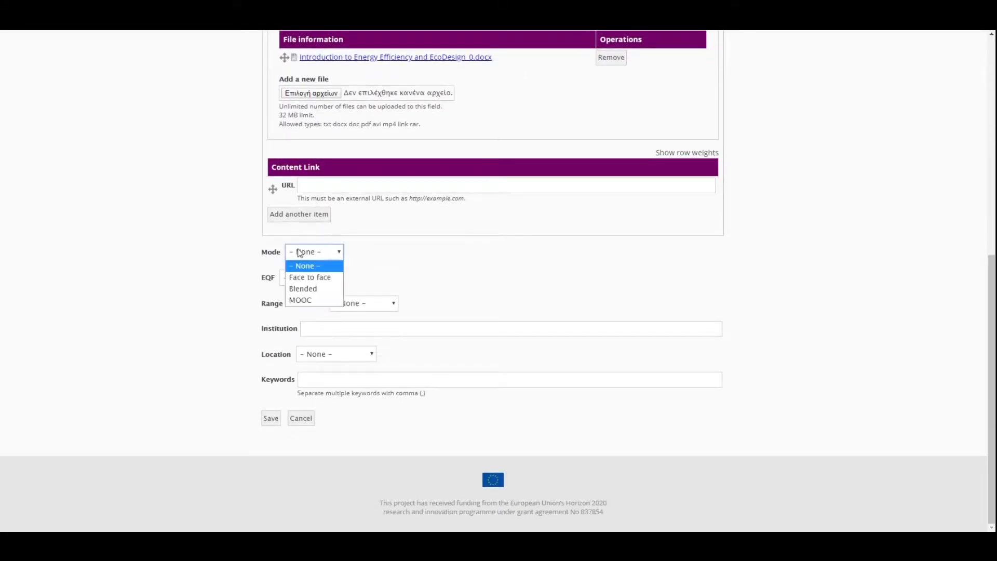
{"action": "left_click", "coordinate": [311, 300]}
{"action": "left_click", "coordinate": [307, 277]}
{"action": "left_click", "coordinate": [313, 324]}
{"action": "left_click", "coordinate": [378, 303]}
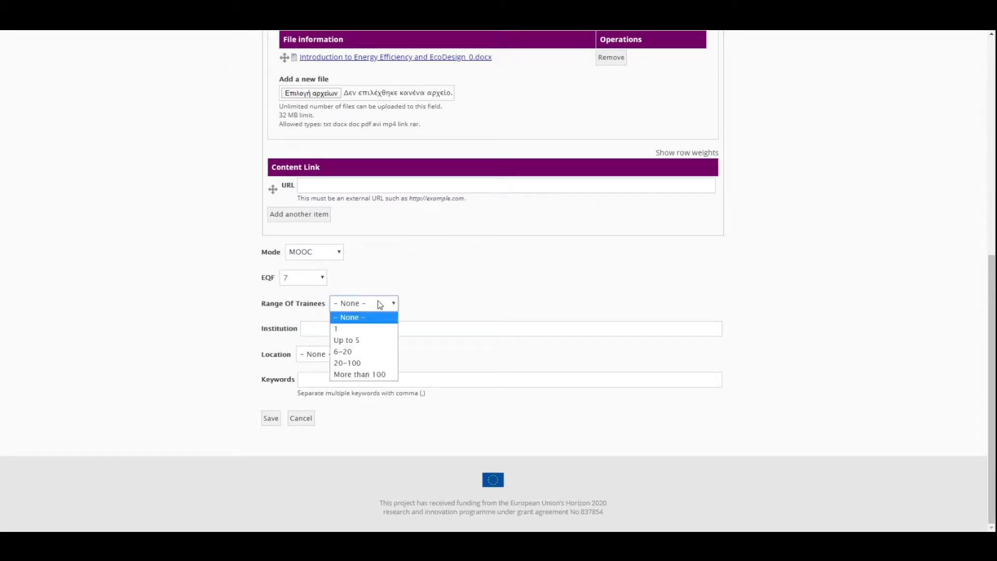
{"action": "left_click", "coordinate": [373, 375]}
Fill in the institution as UNIWA, Greece and the location as GREECE, and save the introduction learning material
{"action": "left_click", "coordinate": [336, 329]}
{"action": "left_click", "coordinate": [336, 344]}
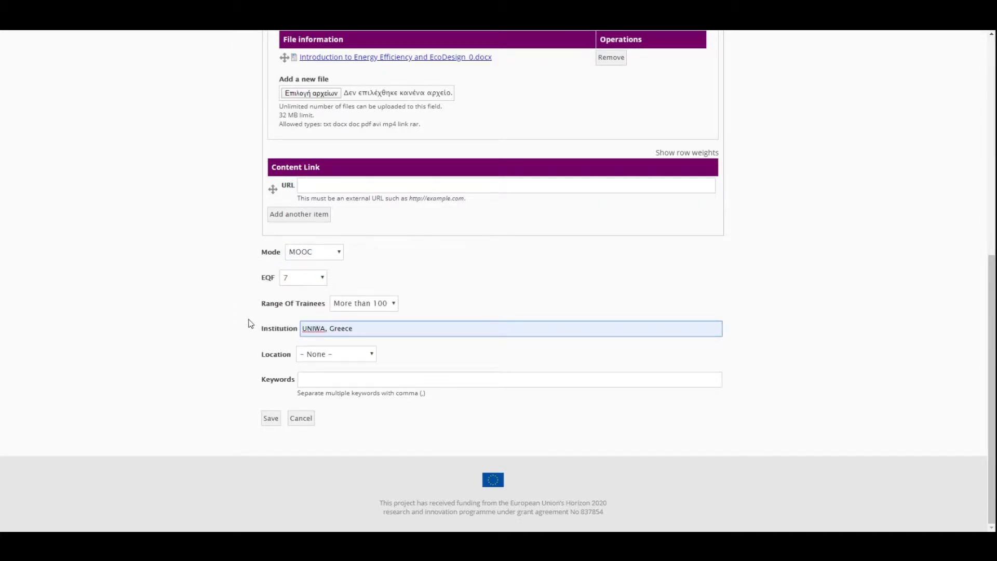
{"action": "left_click", "coordinate": [311, 358]}
{"action": "type", "text": "gr"}
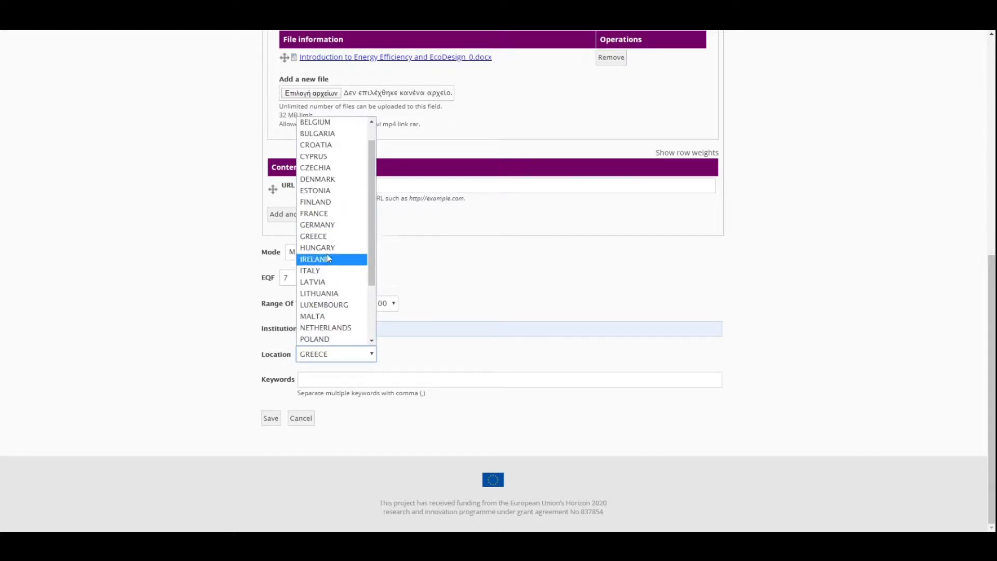
{"action": "left_click", "coordinate": [330, 240]}
{"action": "left_click", "coordinate": [267, 421]}
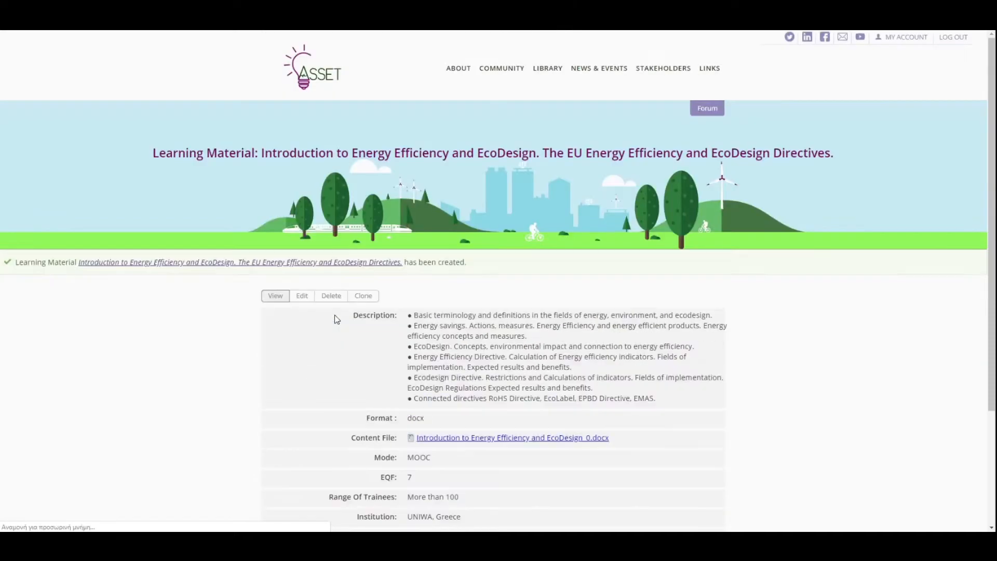
Return to the learning materials search and open a blank form for another new learning material
{"action": "scroll", "coordinate": [517, 441], "scroll_direction": "down", "scroll_amount": 3}
{"action": "left_click", "coordinate": [516, 441]}
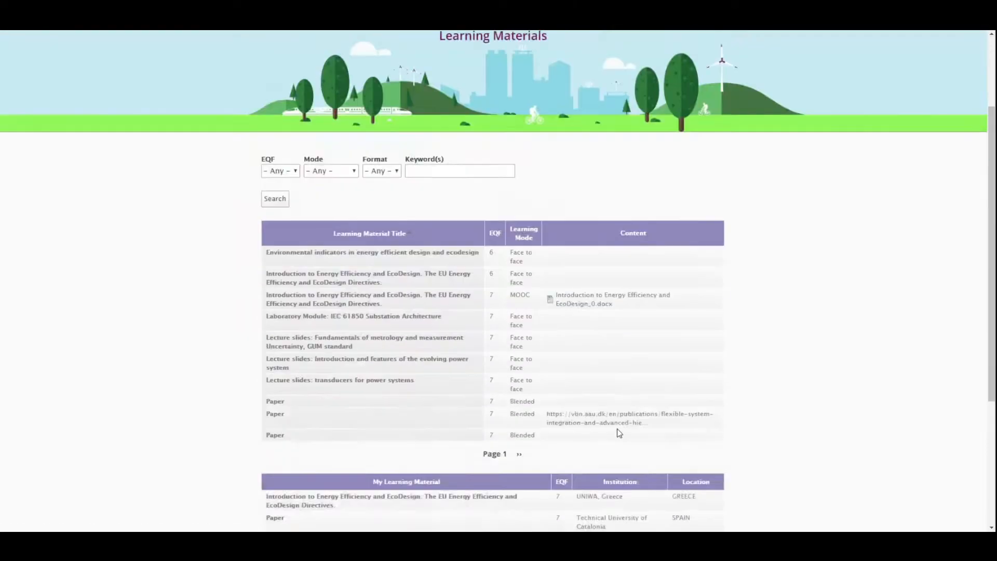
{"action": "scroll", "coordinate": [619, 432], "scroll_direction": "down", "scroll_amount": 5}
{"action": "left_click", "coordinate": [597, 425]}
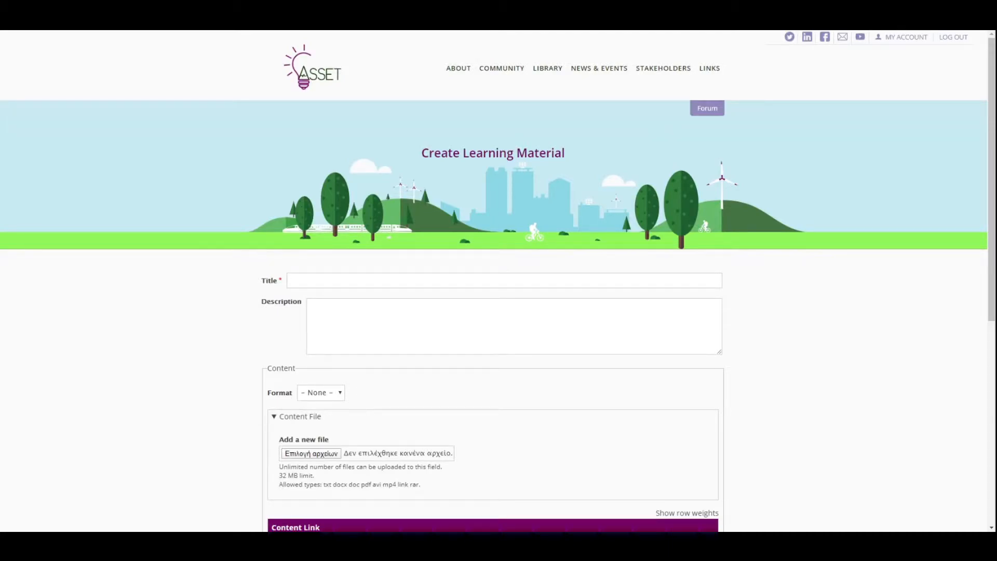
Enter the title Environmental indicators in energy efficient design and ecodesign, and paste its bulleted description on terminology, indicators and environmental impact evaluation
{"action": "left_click", "coordinate": [481, 278]}
{"action": "type", "text": "Environmental indicators in energy efficient design and ecodesign"}
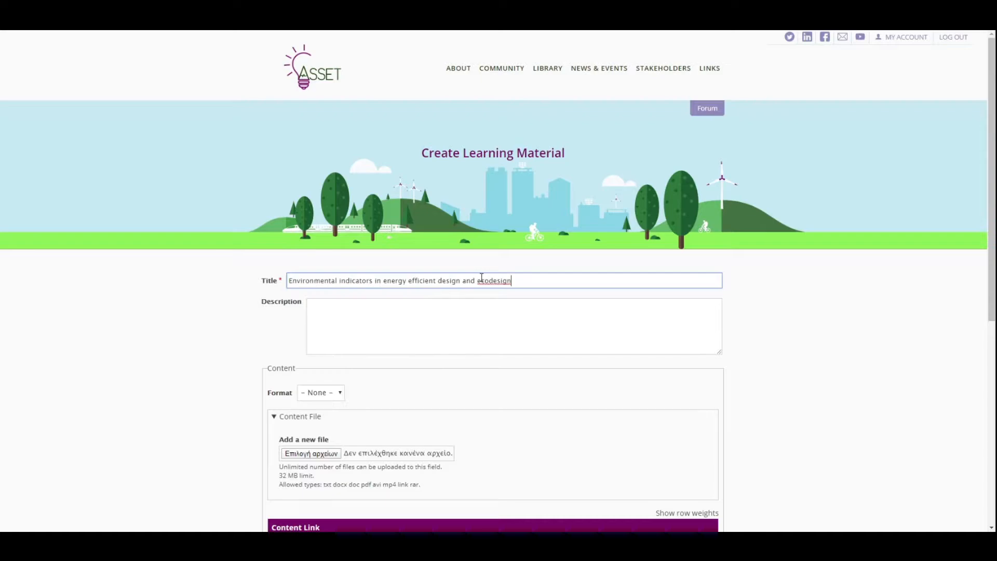
{"action": "key", "text": "alt+Tab"}
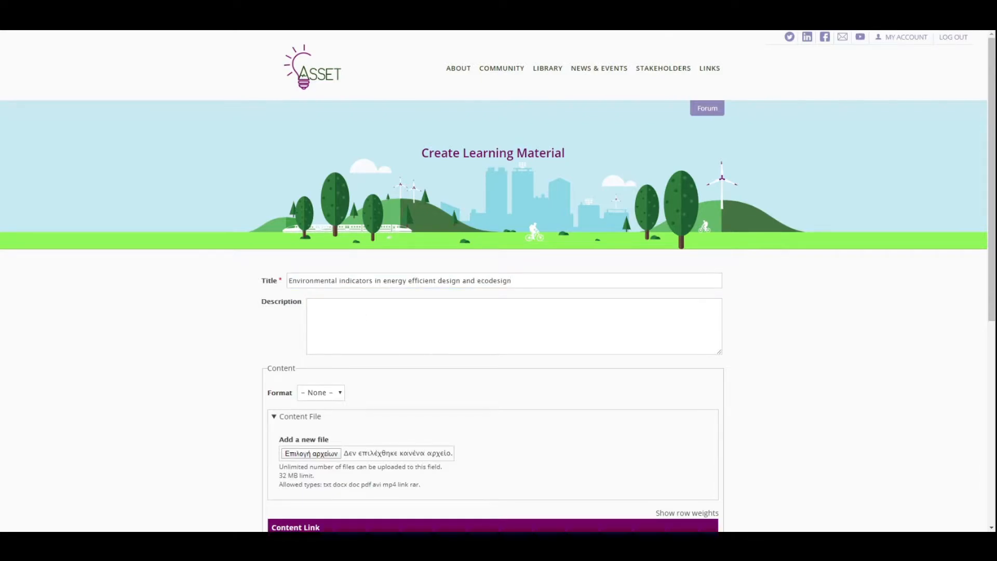
{"action": "left_click", "coordinate": [435, 331]}
{"action": "key", "text": "ctrl+v"}
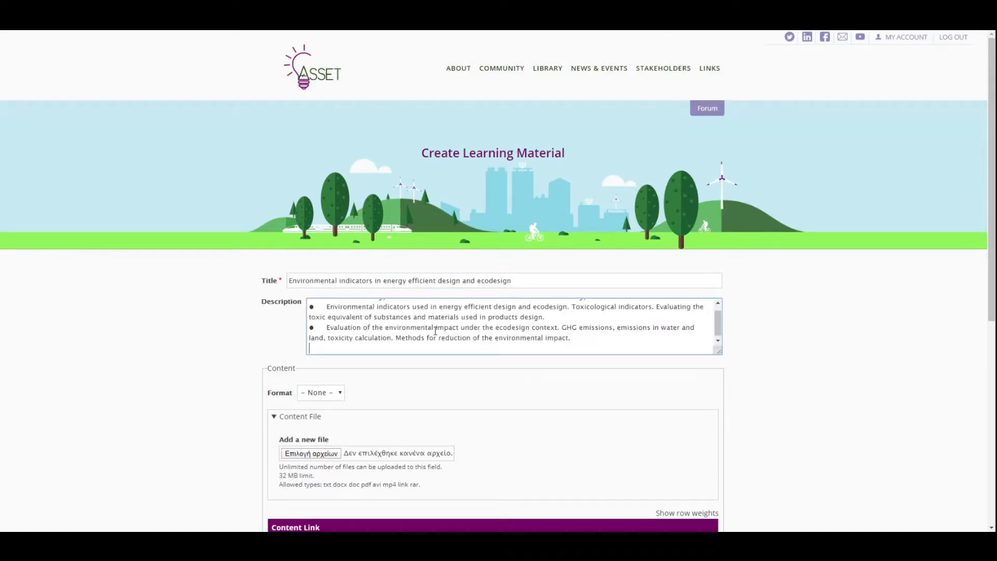
Set the content format to docx and upload the Environmental indicators in energy efficient design and ecodesign file
{"action": "scroll", "coordinate": [413, 331], "scroll_direction": "up", "scroll_amount": 1}
{"action": "scroll", "coordinate": [330, 378], "scroll_direction": "down", "scroll_amount": 2}
{"action": "left_click", "coordinate": [330, 291]}
{"action": "left_click", "coordinate": [325, 326]}
{"action": "left_click", "coordinate": [313, 347]}
{"action": "double_click", "coordinate": [550, 191]}
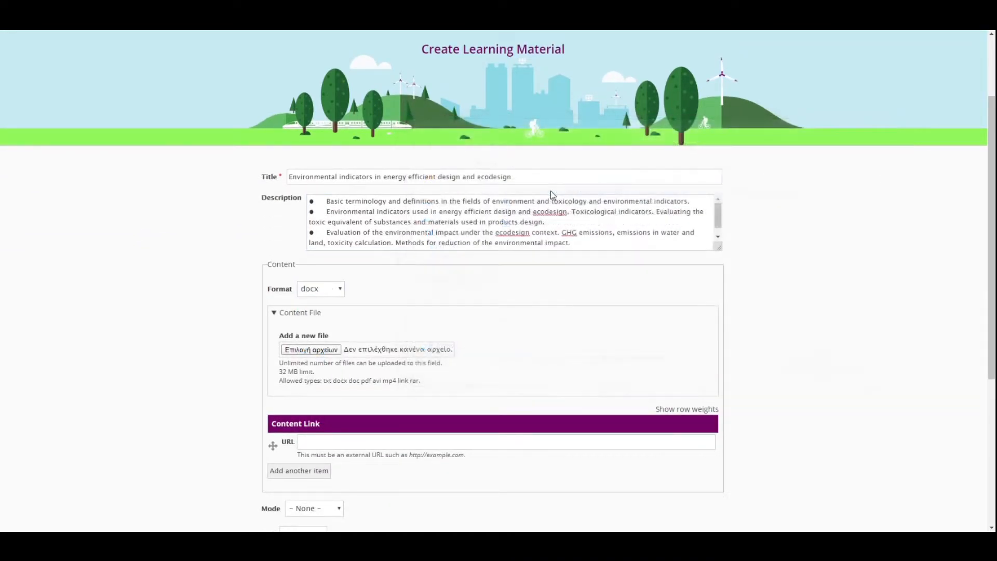
Set the environmental indicators material's mode to MOOC, EQF to 7 and range of trainees to More than 100
{"action": "scroll", "coordinate": [345, 312], "scroll_direction": "down", "scroll_amount": 1}
{"action": "scroll", "coordinate": [350, 296], "scroll_direction": "down", "scroll_amount": 5}
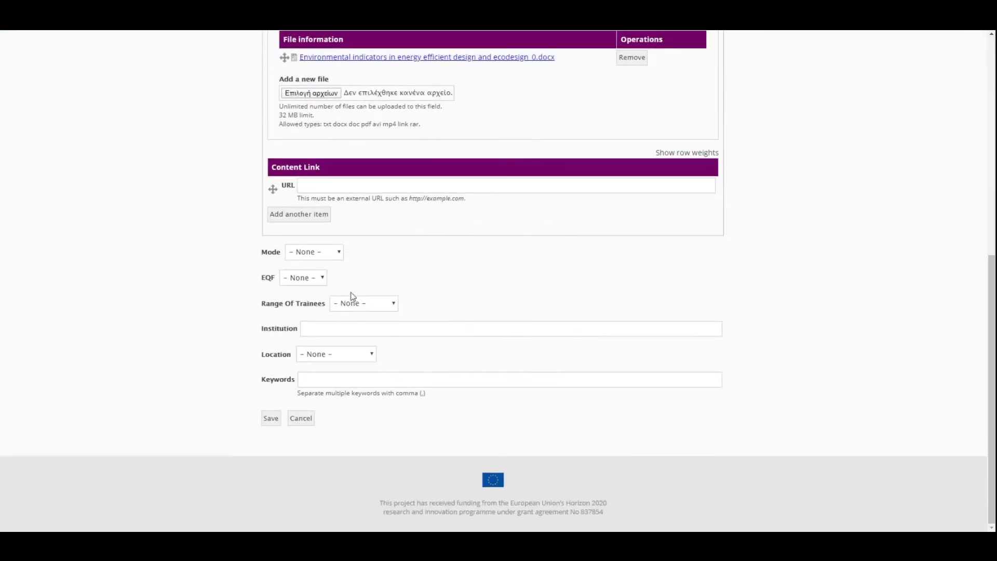
{"action": "left_click", "coordinate": [328, 254]}
{"action": "left_click", "coordinate": [327, 295]}
{"action": "left_click", "coordinate": [318, 279]}
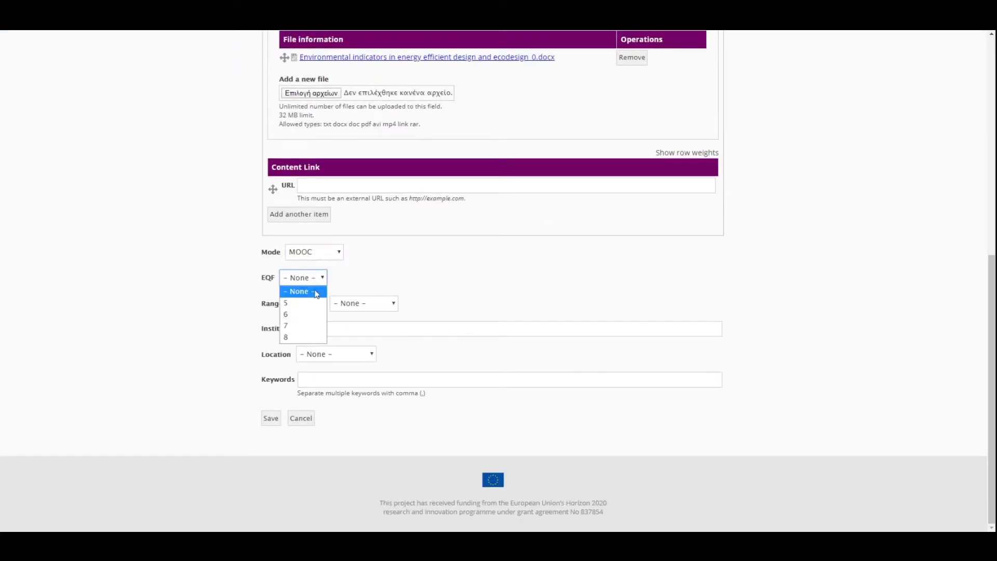
{"action": "left_click", "coordinate": [299, 327]}
{"action": "left_click", "coordinate": [367, 304]}
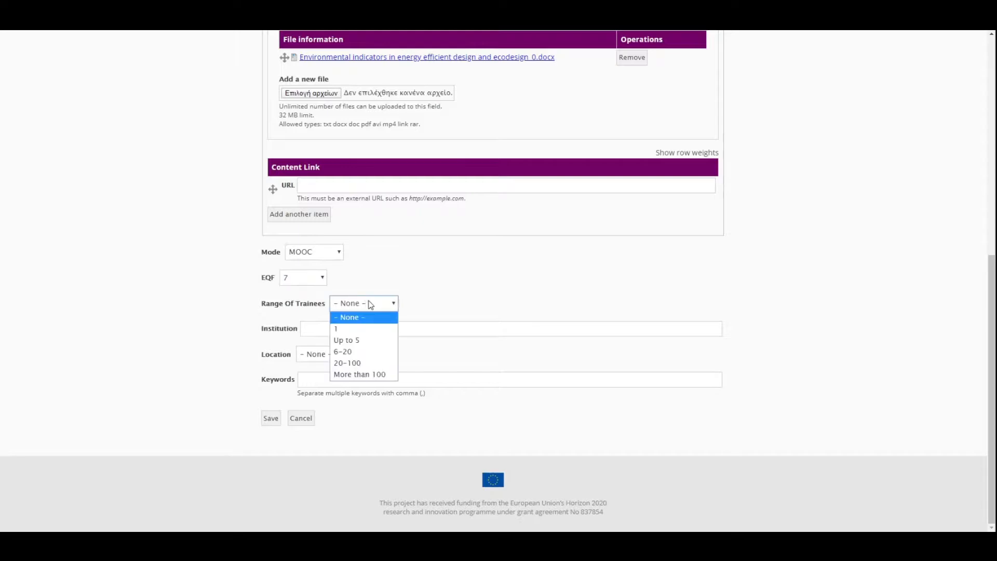
{"action": "left_click", "coordinate": [372, 376]}
Fill in the institution as UNIWA, Greece and the location as GREECE, and save the environmental indicators material
{"action": "left_click", "coordinate": [344, 330]}
{"action": "left_click", "coordinate": [340, 349]}
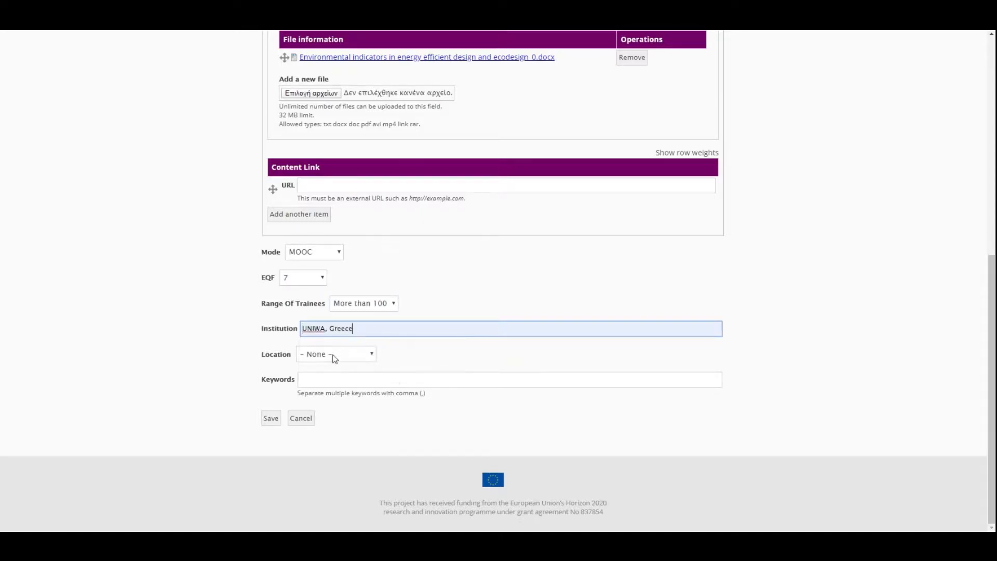
{"action": "left_click", "coordinate": [326, 358]}
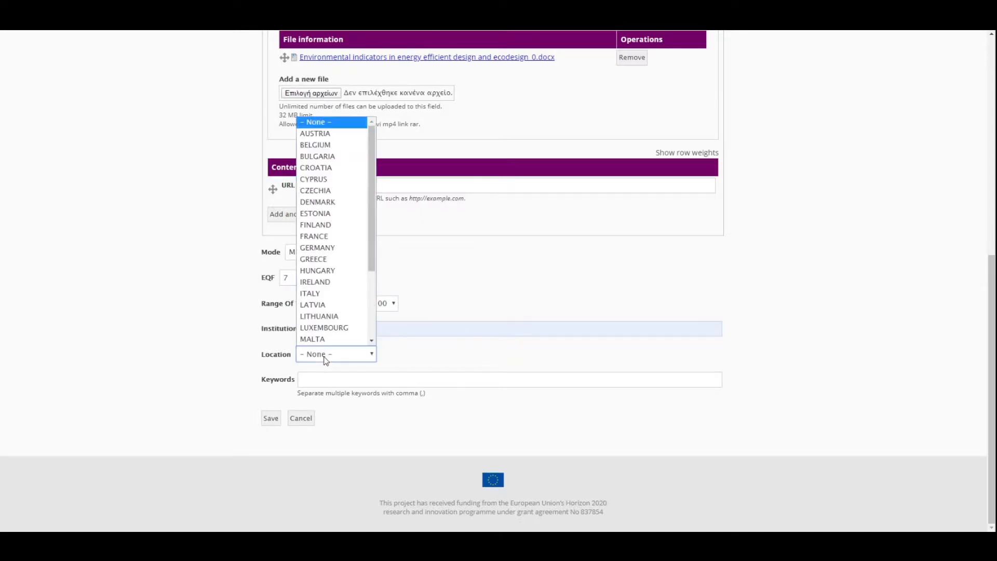
{"action": "left_click", "coordinate": [332, 259]}
{"action": "left_click", "coordinate": [272, 419]}
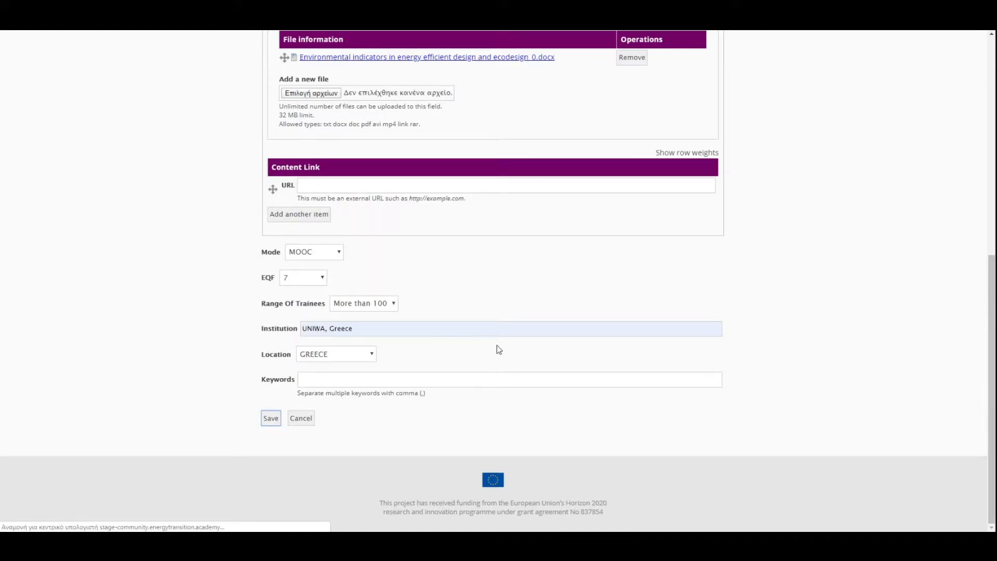
Go back to the learning materials list and start a third new learning material
{"action": "scroll", "coordinate": [498, 353], "scroll_direction": "down", "scroll_amount": 3}
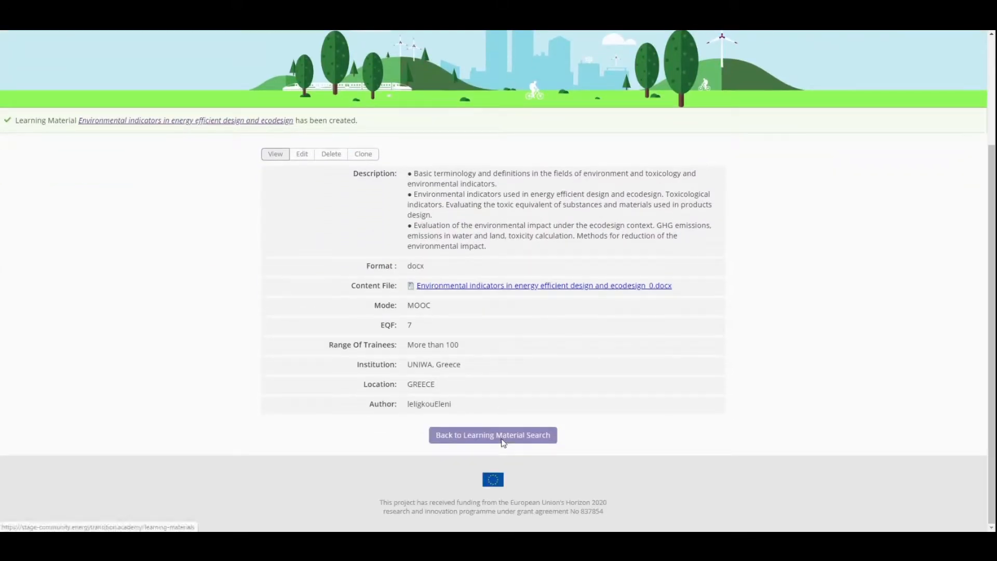
{"action": "scroll", "coordinate": [623, 418], "scroll_direction": "down", "scroll_amount": 6}
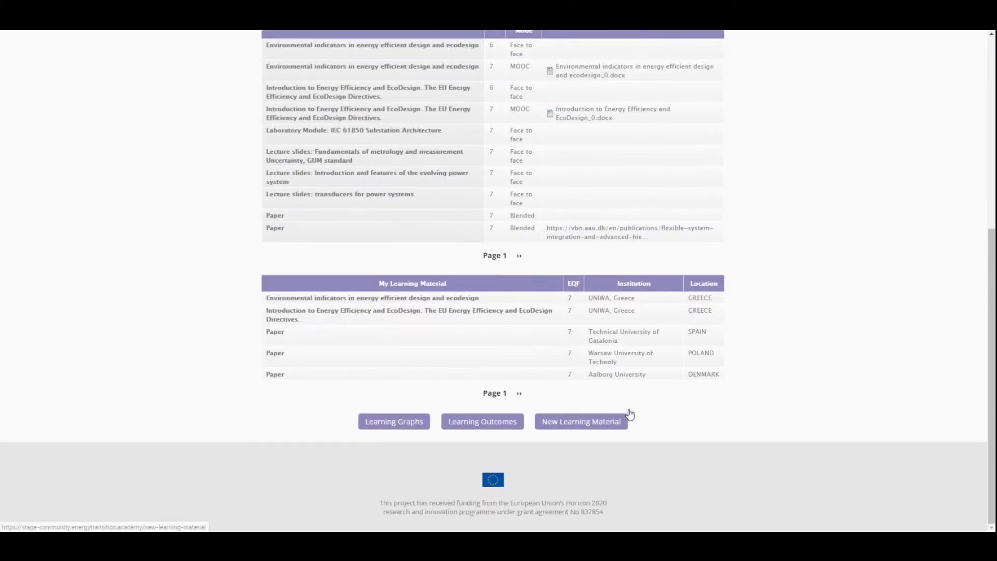
{"action": "left_click", "coordinate": [602, 422]}
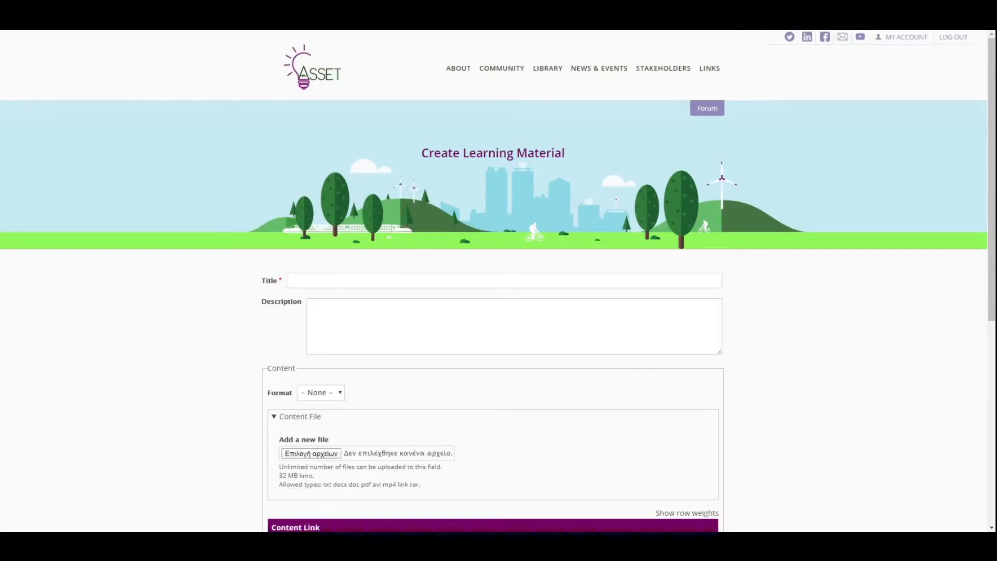
Enter the title The Economics of Energy Efficient Design and EcoDesign of products, and add its description on economic issues, production and ownership costs
{"action": "left_click", "coordinate": [382, 280]}
{"action": "type", "text": "The Economics of Energy Efficient Design and EcoDesign of products"}
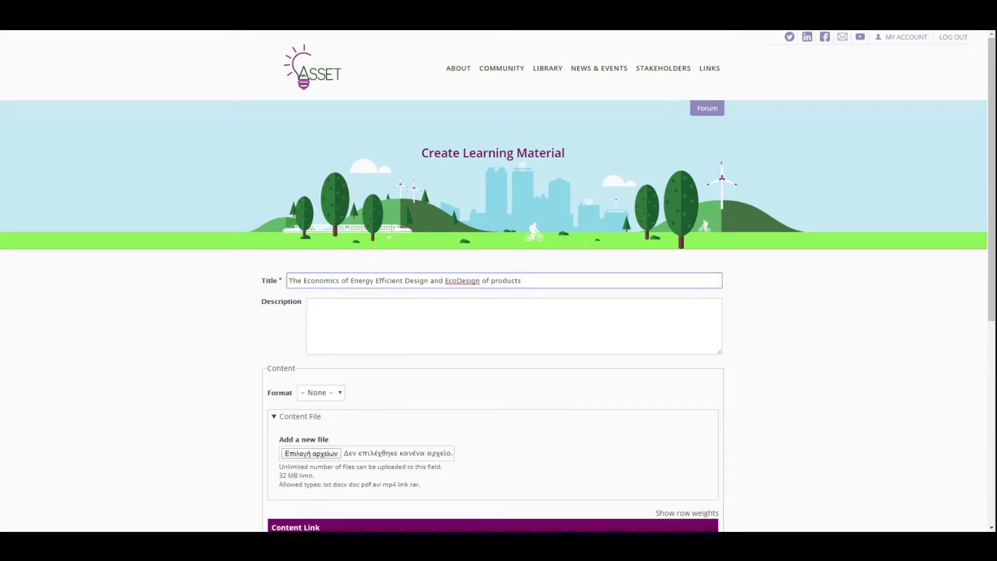
{"action": "key", "text": "alt+Tab"}
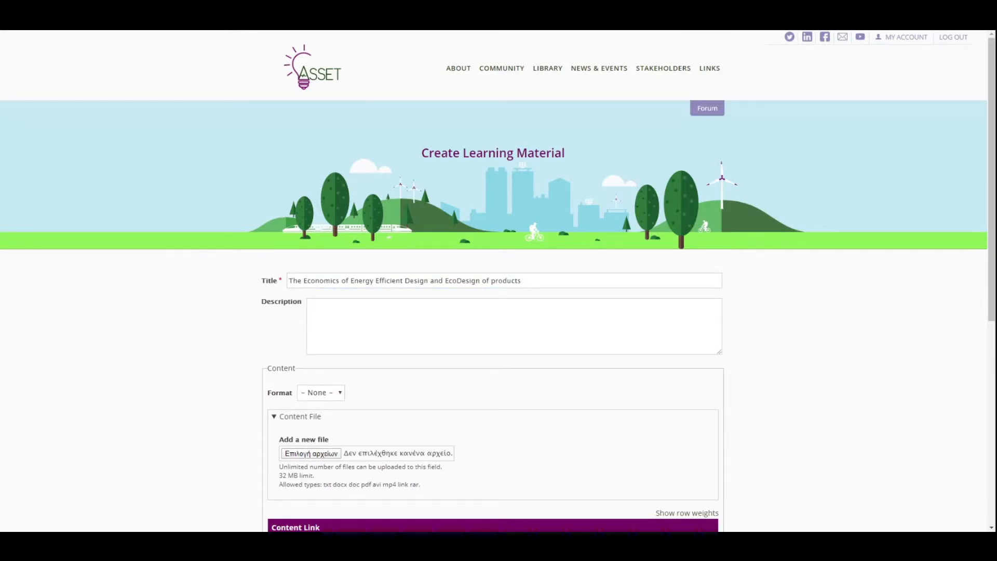
{"action": "left_click", "coordinate": [427, 321]}
{"action": "type", "text": "•\tAnalysis of the economic issues associated and affecting the ecodesign and the energy efficient design. The impacts on the production cost and ownership costs. Economic issues for consumers and markets."}
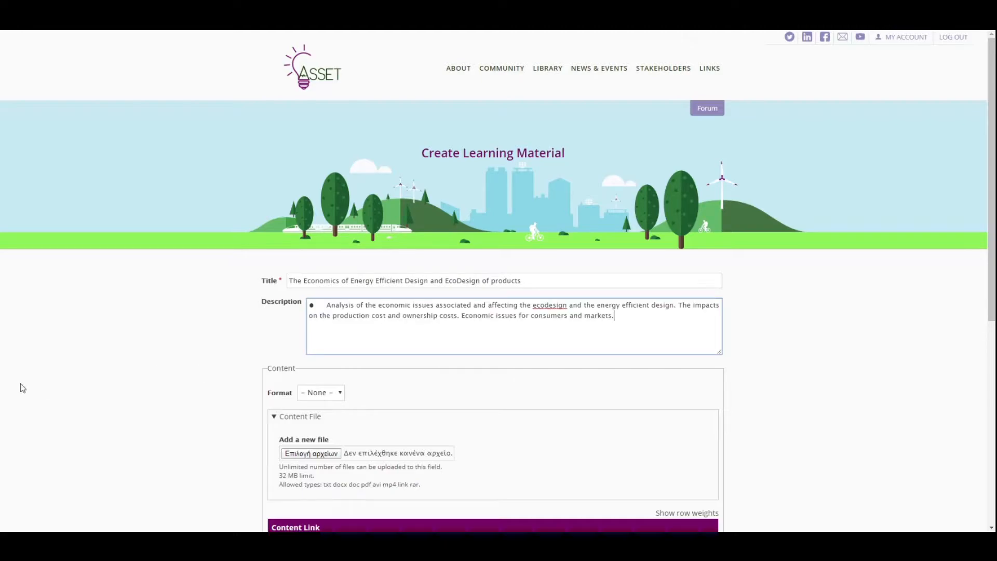
Set the content format to docx and upload the file on The Economics of Energy Efficient Design and EcoDesign of products
{"action": "scroll", "coordinate": [320, 418], "scroll_direction": "down", "scroll_amount": 1}
{"action": "scroll", "coordinate": [320, 418], "scroll_direction": "down", "scroll_amount": 2}
{"action": "left_click", "coordinate": [320, 288]}
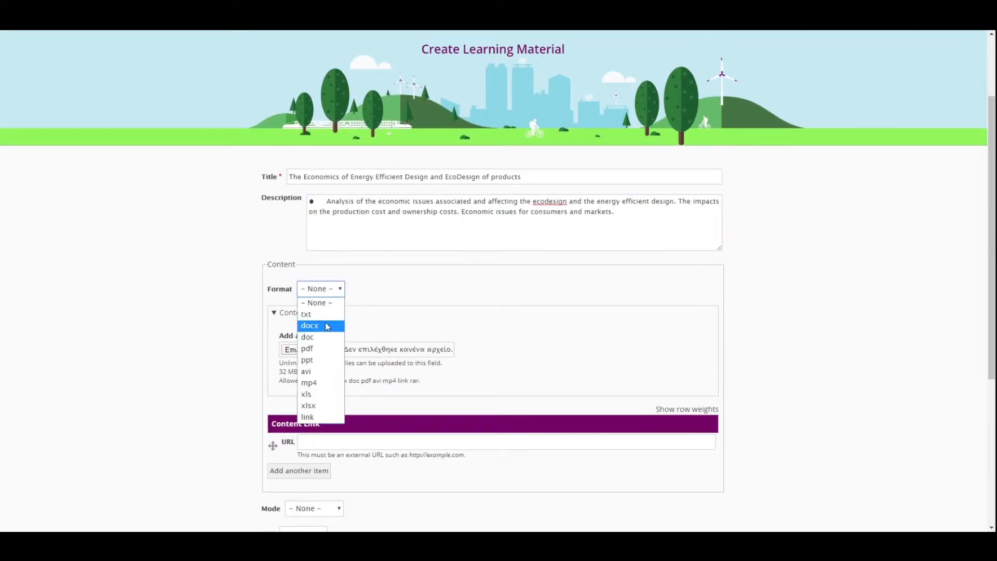
{"action": "left_click", "coordinate": [312, 323]}
{"action": "left_click", "coordinate": [294, 351]}
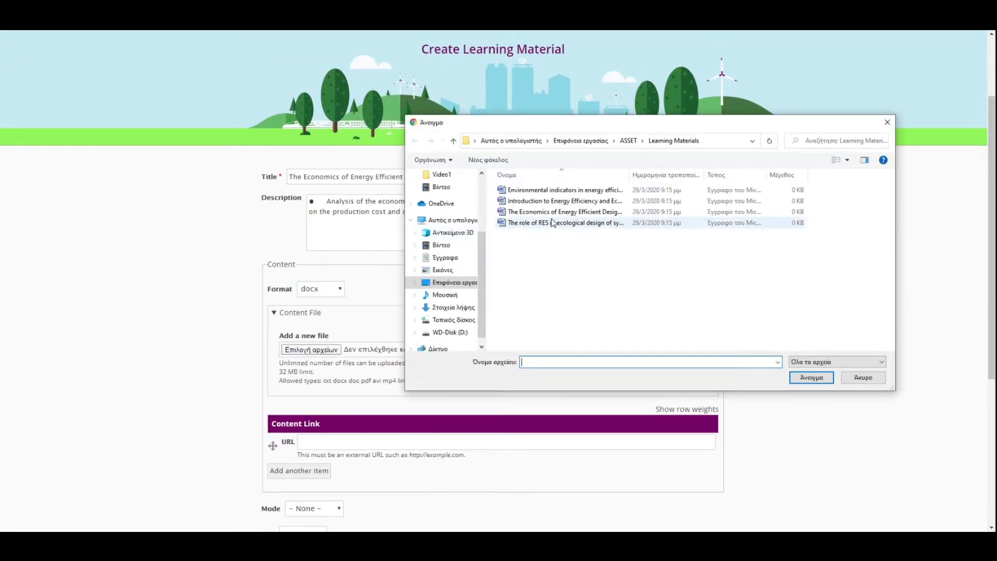
{"action": "double_click", "coordinate": [540, 212]}
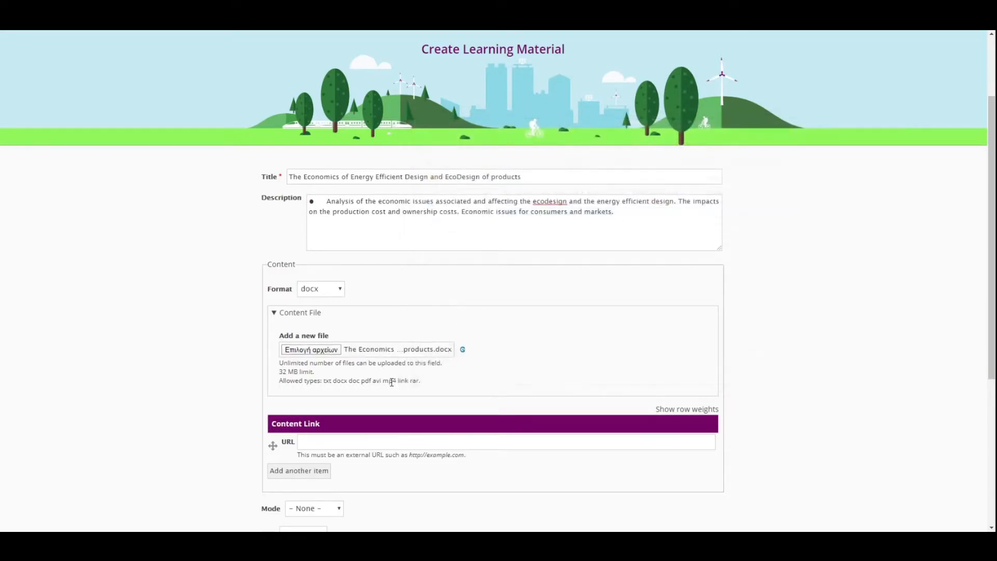
Set the economics material's mode to MOOC, EQF to 7 and range of trainees to More than 100
{"action": "scroll", "coordinate": [391, 382], "scroll_direction": "down", "scroll_amount": 2}
{"action": "scroll", "coordinate": [391, 382], "scroll_direction": "down", "scroll_amount": 5}
{"action": "left_click", "coordinate": [318, 255]}
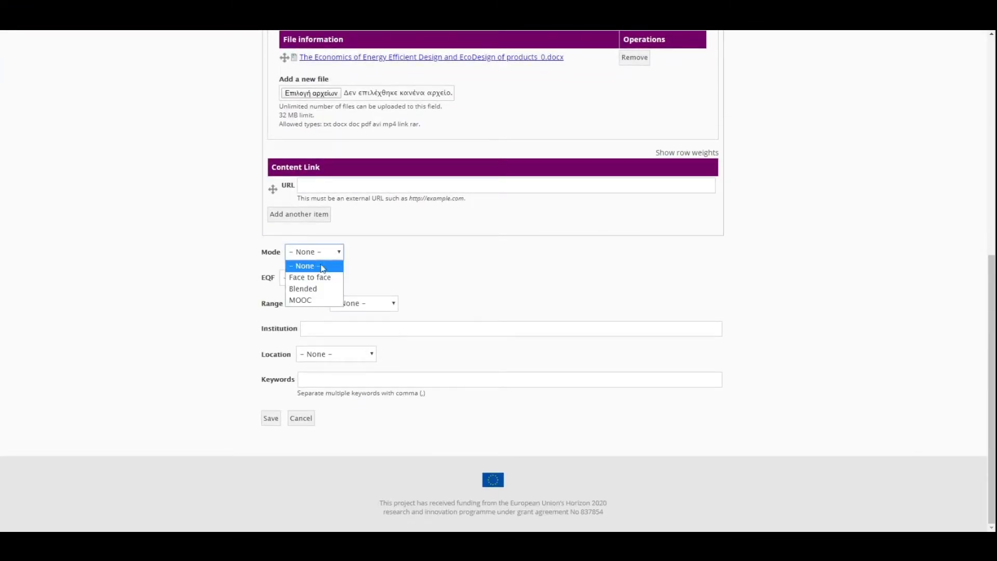
{"action": "left_click", "coordinate": [321, 301]}
{"action": "left_click", "coordinate": [303, 278]}
{"action": "left_click", "coordinate": [305, 322]}
{"action": "left_click", "coordinate": [370, 306]}
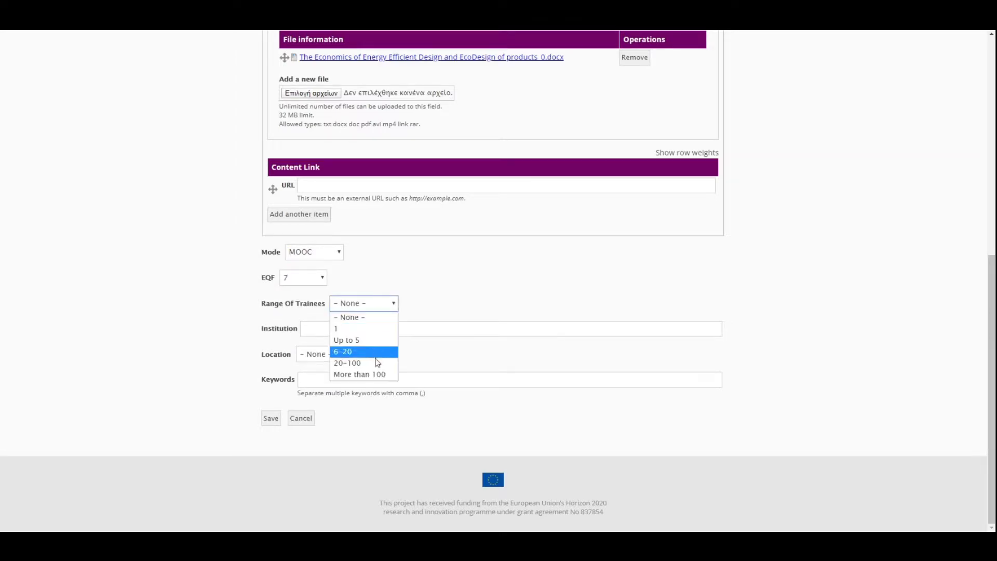
{"action": "left_click", "coordinate": [378, 374]}
Fill in the institution as UNIWA, Greece and the location as GREECE, and save the economics learning material
{"action": "left_click", "coordinate": [313, 335]}
{"action": "left_click", "coordinate": [322, 351]}
{"action": "left_click", "coordinate": [333, 354]}
{"action": "type", "text": "gr"}
{"action": "left_click", "coordinate": [329, 259]}
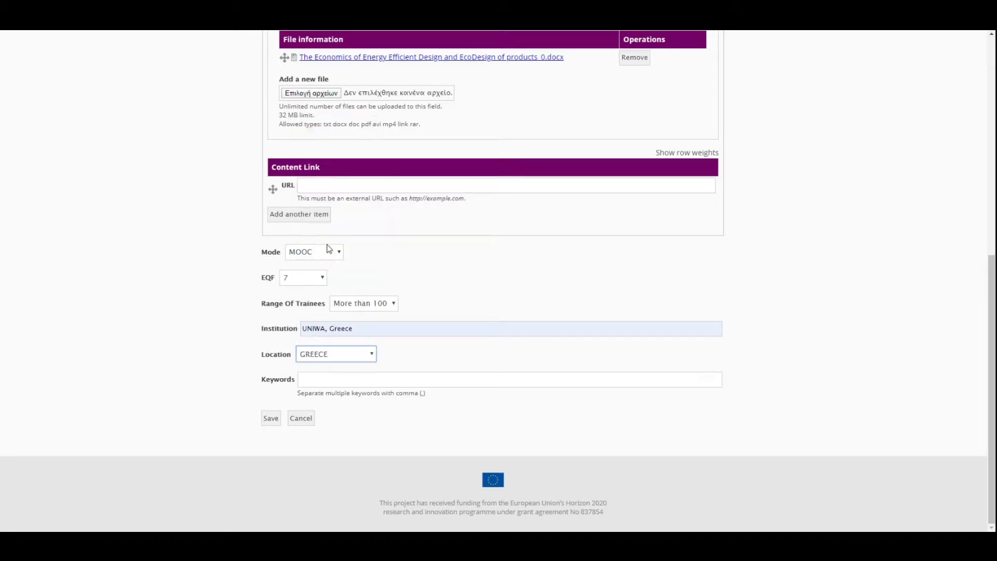
{"action": "left_click", "coordinate": [279, 423]}
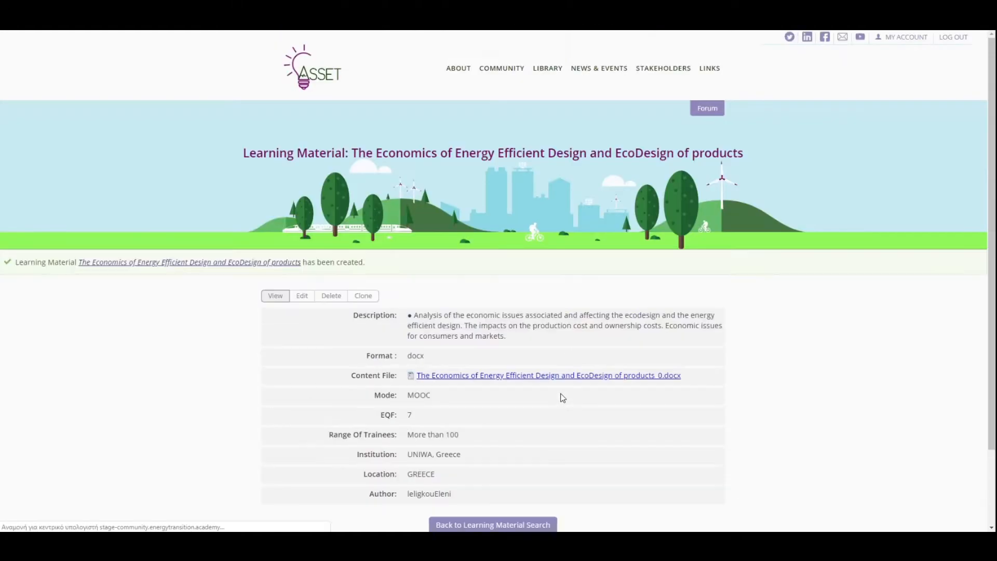
Return to the learning materials list and open the form for a fourth new learning material
{"action": "scroll", "coordinate": [562, 398], "scroll_direction": "down", "scroll_amount": 2}
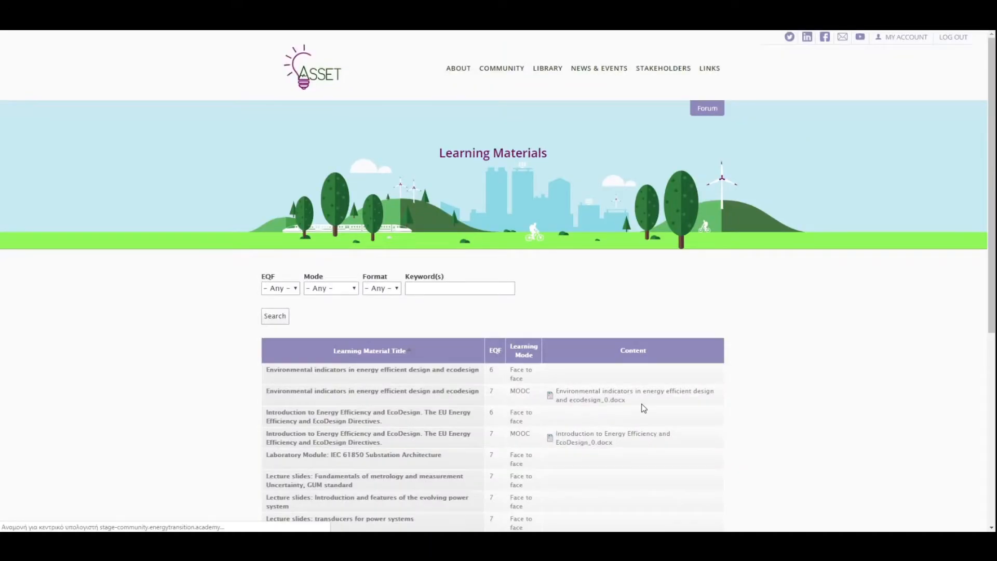
{"action": "scroll", "coordinate": [642, 406], "scroll_direction": "down", "scroll_amount": 10}
{"action": "left_click", "coordinate": [573, 422]}
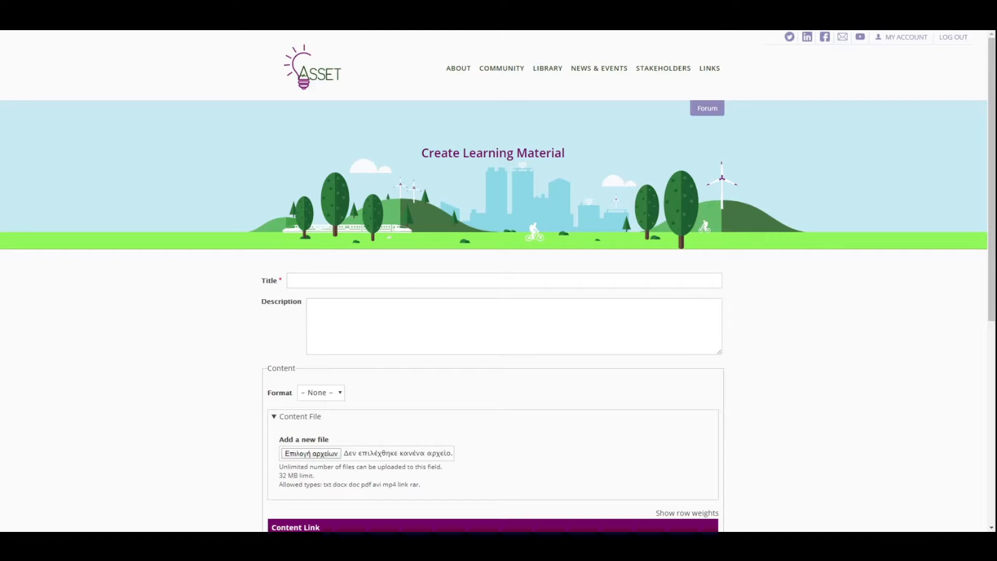
Title the material "The role of RES in ecological design of systems and products" and paste its bulleted description on RES strategies, integration and assessment
{"action": "left_click", "coordinate": [369, 278]}
{"action": "type", "text": "The role of RES in ecological design of systems and products"}
{"action": "key", "text": "alt+Tab"}
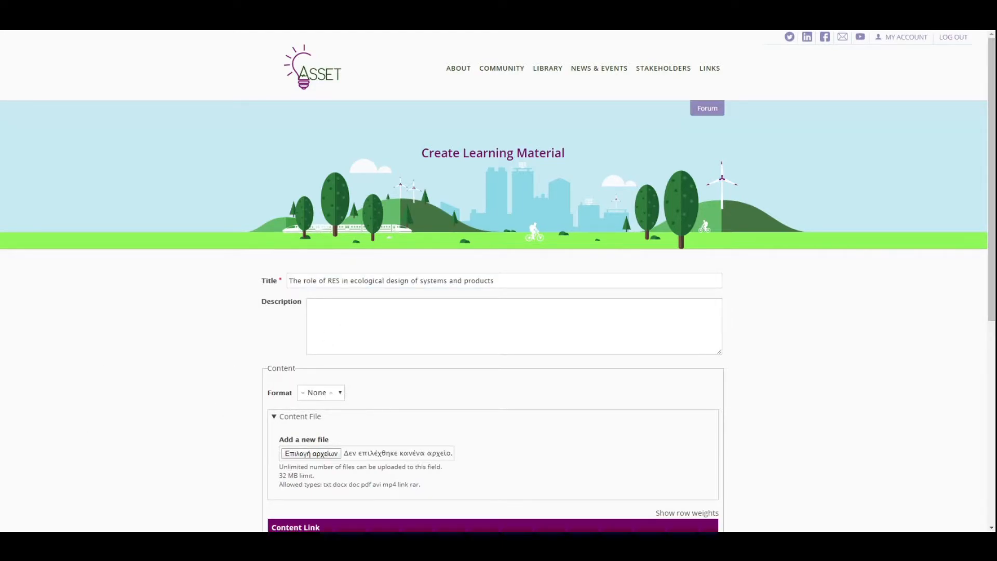
{"action": "left_click", "coordinate": [359, 329]}
{"action": "key", "text": "ctrl+v"}
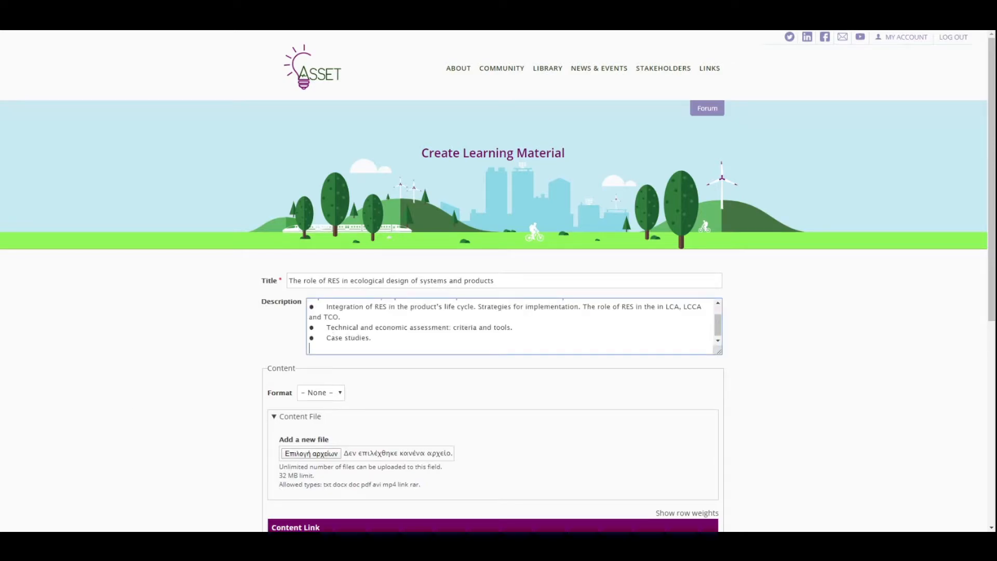
Set the content format to docx and upload the file on The role of RES in ecological design of systems and products
{"action": "left_click", "coordinate": [336, 396]}
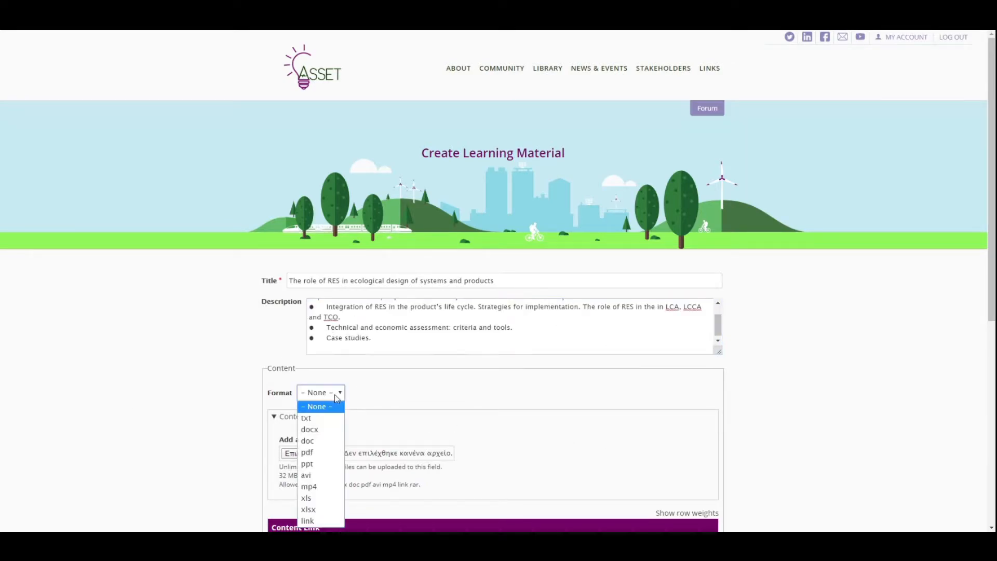
{"action": "left_click", "coordinate": [326, 429]}
{"action": "left_click", "coordinate": [311, 452]}
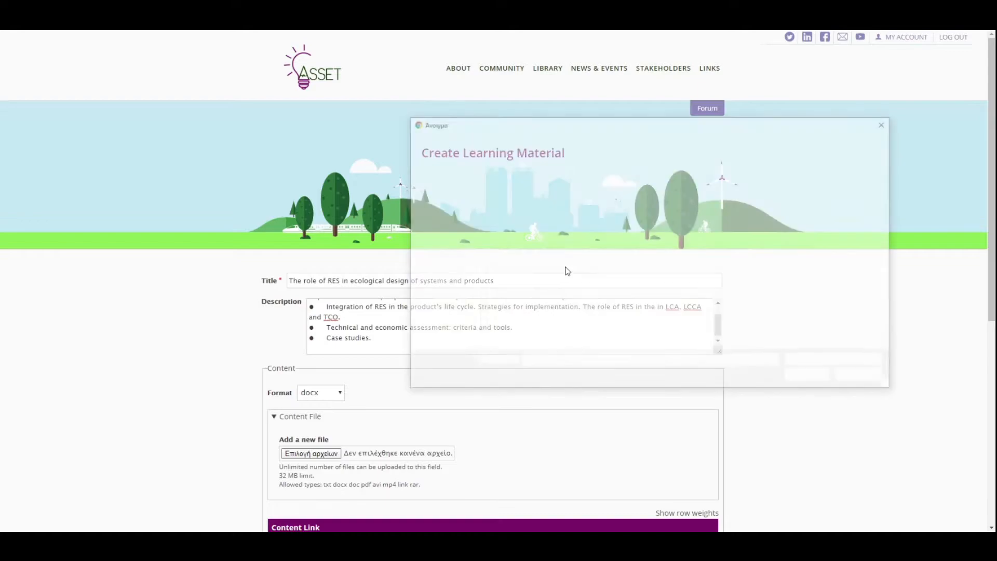
{"action": "double_click", "coordinate": [528, 224]}
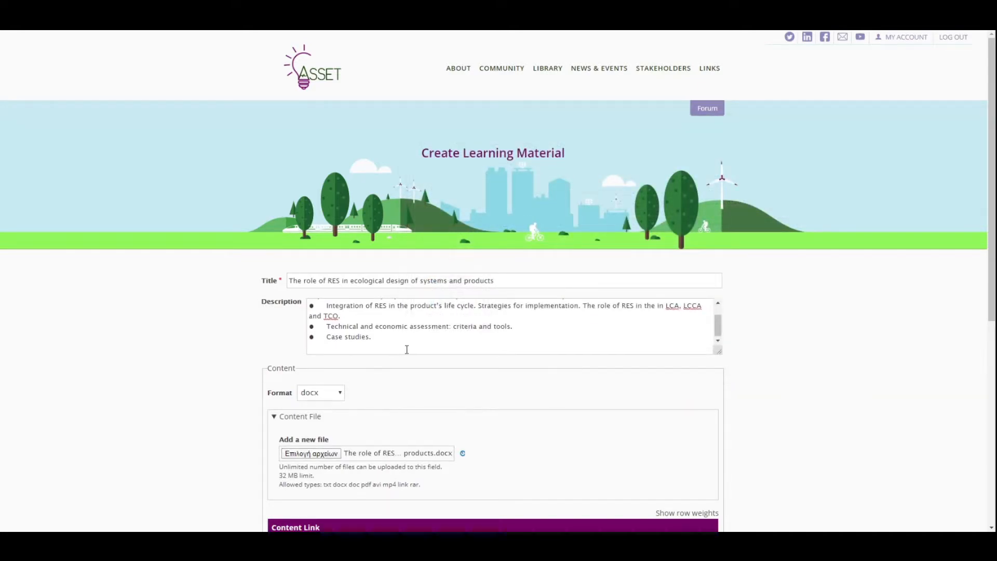
Set the RES material's mode to MOOC, EQF to 7 and range of trainees to More than 100
{"action": "scroll", "coordinate": [409, 347], "scroll_direction": "down", "scroll_amount": 7}
{"action": "left_click", "coordinate": [306, 295]}
{"action": "left_click", "coordinate": [311, 343]}
{"action": "left_click", "coordinate": [302, 321]}
{"action": "left_click", "coordinate": [302, 368]}
{"action": "left_click", "coordinate": [366, 347]}
{"action": "left_click", "coordinate": [365, 417]}
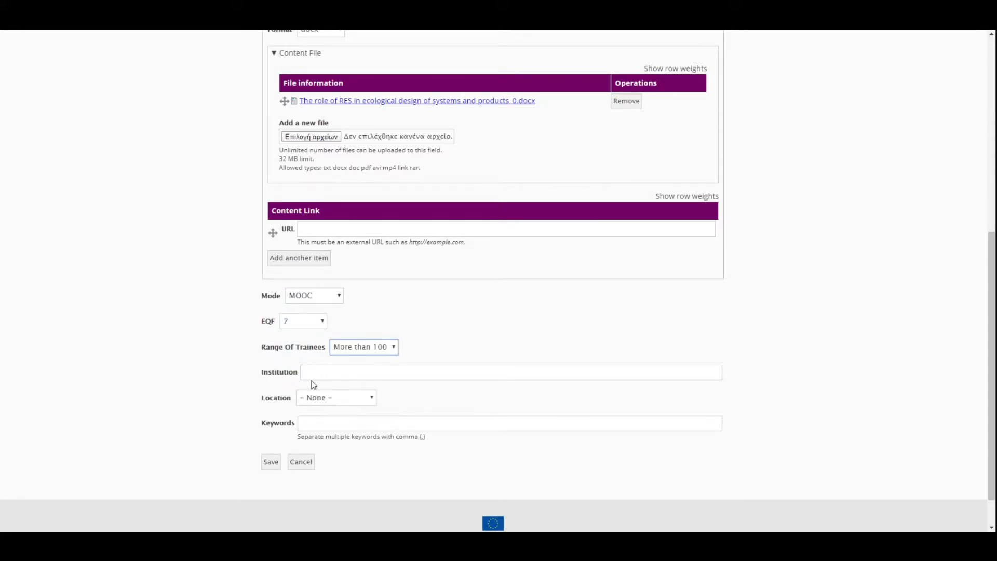
Fill in the institution as UNIWA, Greece and the location as GREECE, and save the RES learning material
{"action": "left_click", "coordinate": [315, 373]}
{"action": "left_click", "coordinate": [315, 393]}
{"action": "left_click", "coordinate": [308, 396]}
{"action": "key", "text": "g"}
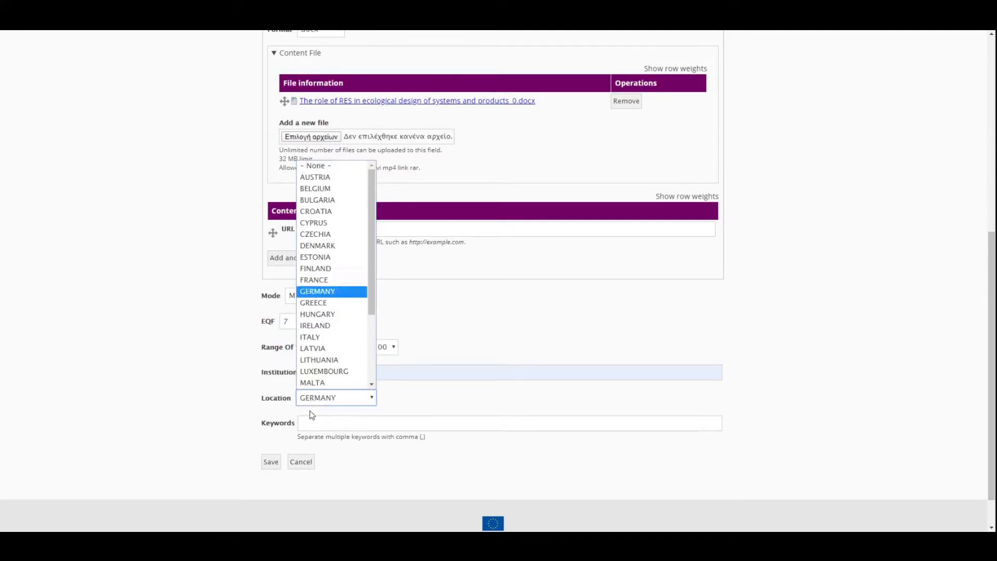
{"action": "key", "text": "r"}
{"action": "left_click", "coordinate": [331, 307]}
{"action": "left_click", "coordinate": [274, 463]}
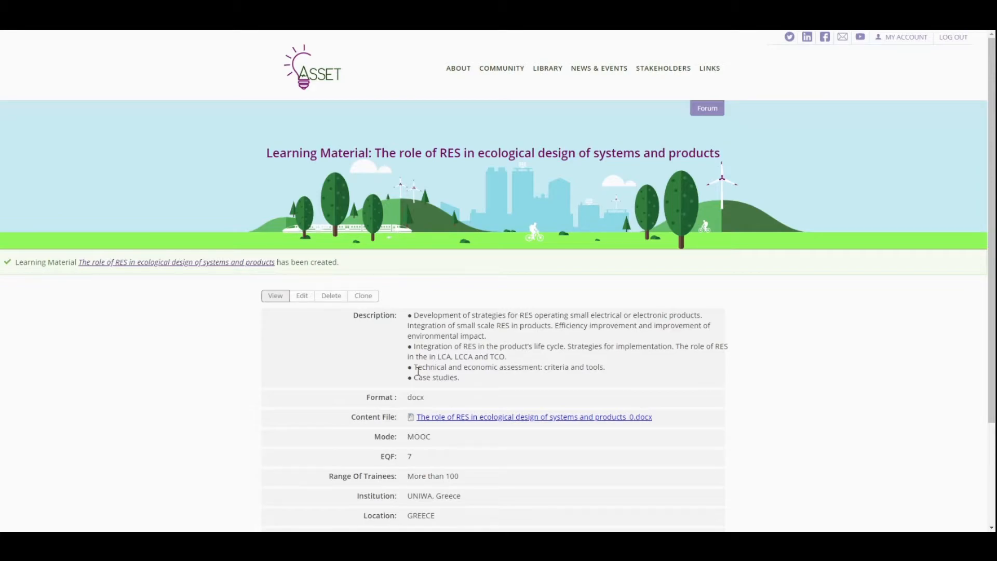
Go back through the learning materials list to the learning outcomes and open the form for a new learning outcome
{"action": "scroll", "coordinate": [458, 358], "scroll_direction": "down", "scroll_amount": 3}
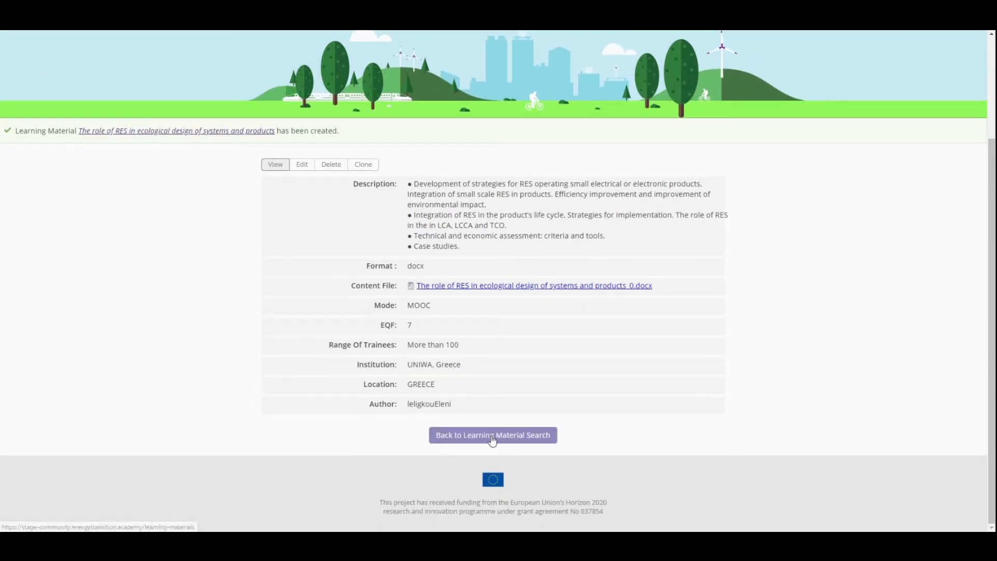
{"action": "left_click", "coordinate": [492, 437]}
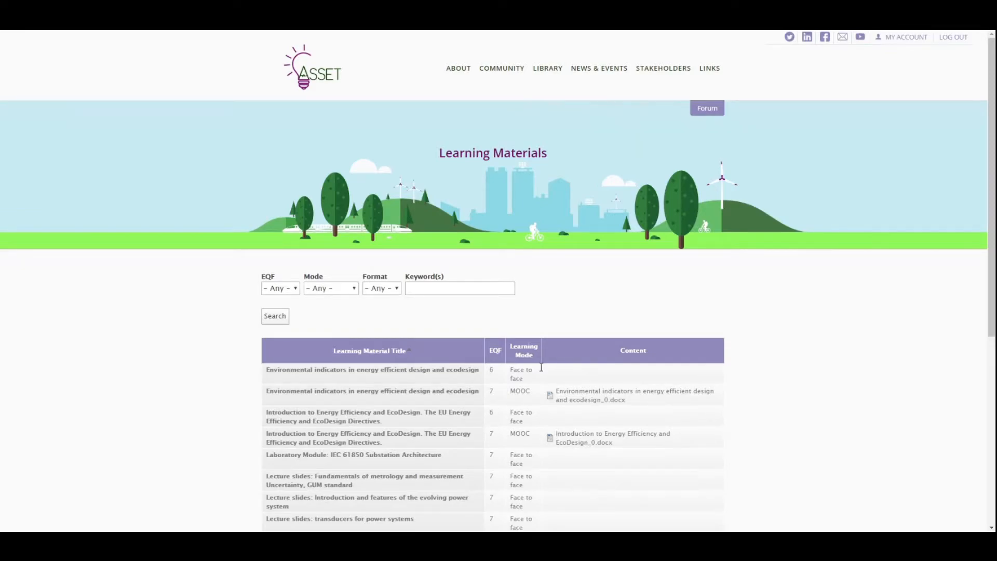
{"action": "scroll", "coordinate": [524, 378], "scroll_direction": "down", "scroll_amount": 5}
{"action": "left_click", "coordinate": [495, 422]}
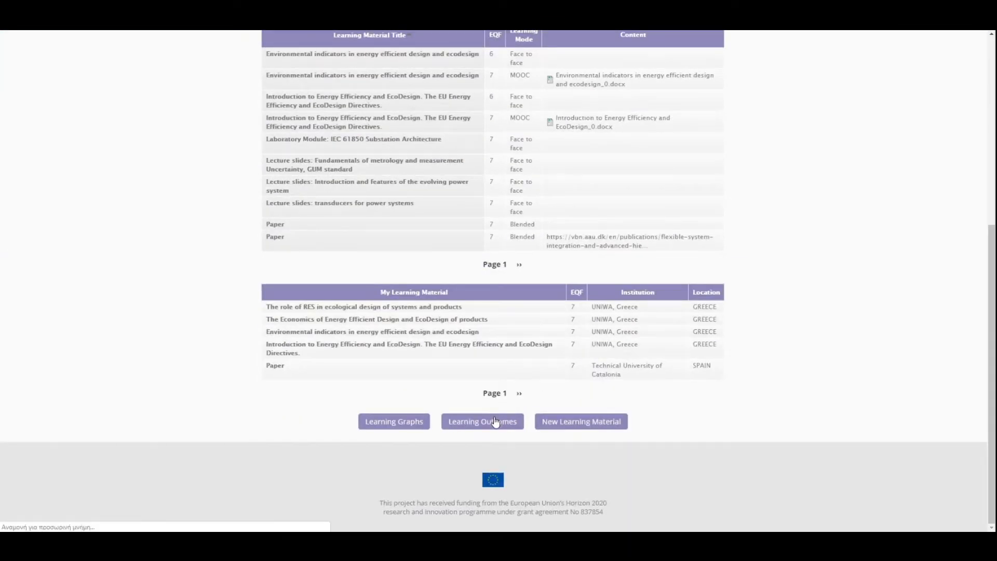
{"action": "scroll", "coordinate": [493, 421], "scroll_direction": "down", "scroll_amount": 8}
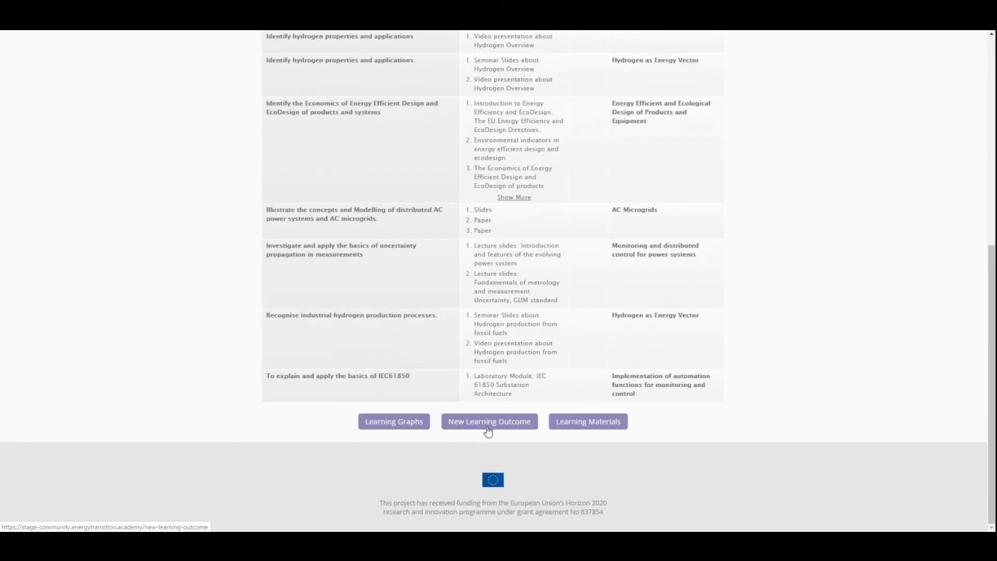
{"action": "left_click", "coordinate": [488, 427]}
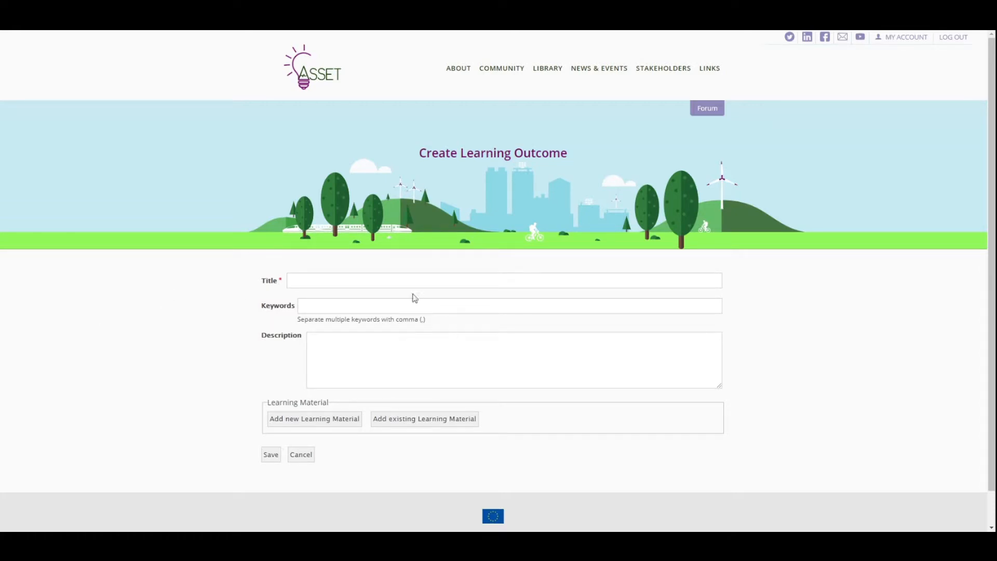
Title the outcome "Analyse the EU Energy Efficiency, EcoLabel, EcoDesign, RoHS and WEEE Directives." and describe the analysis of the EU legislation and its implementation methods
{"action": "left_click", "coordinate": [376, 279]}
{"action": "type", "text": "Analyse the EU Energy Efficiency, EcoLabel, EcoDesign, RoHS and WEEE Directives."}
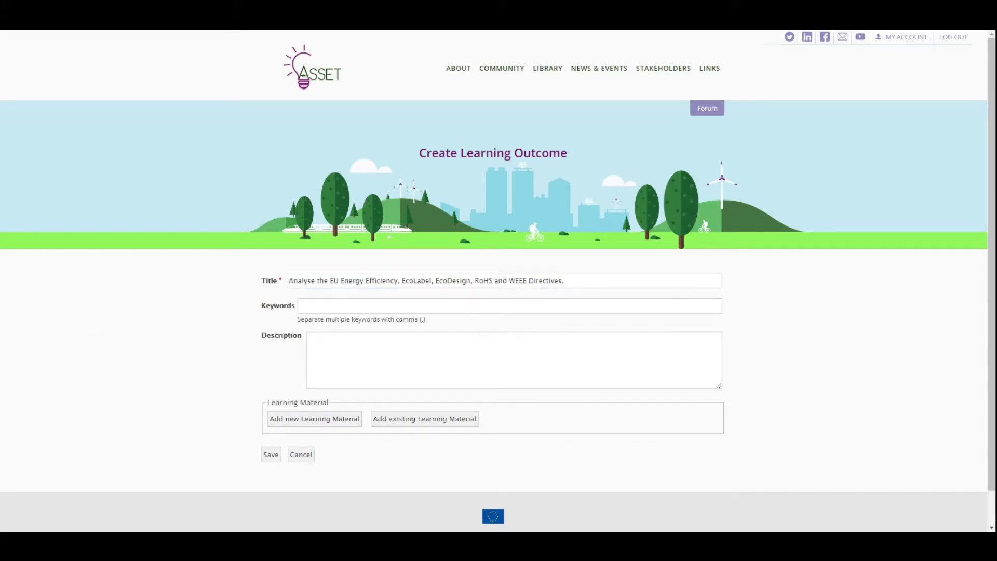
{"action": "left_click", "coordinate": [397, 340]}
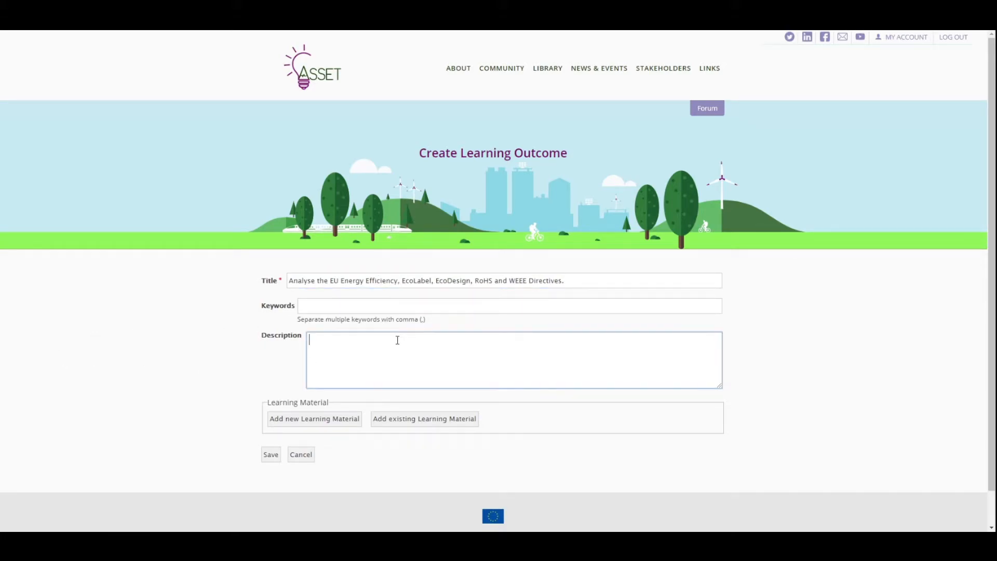
{"action": "type", "text": "•\tPresentation and analysis of the EU legislation on Energy Efficiency, product policies, ecolabel, energy label, RoHS and WEEE directives. •\tAnalysis of the concepts and implementation methods of the legislation."}
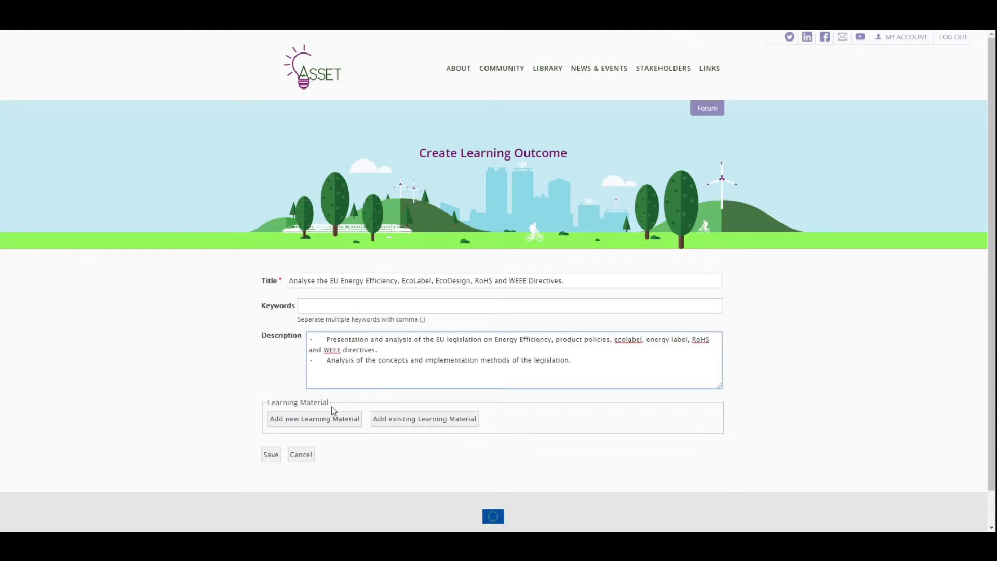
Attach the existing learning material "Introduction to Energy Efficiency and EcoDesign. The EU Energy Efficiency and EcoDesign Directives." to the outcome
{"action": "left_click", "coordinate": [425, 421]}
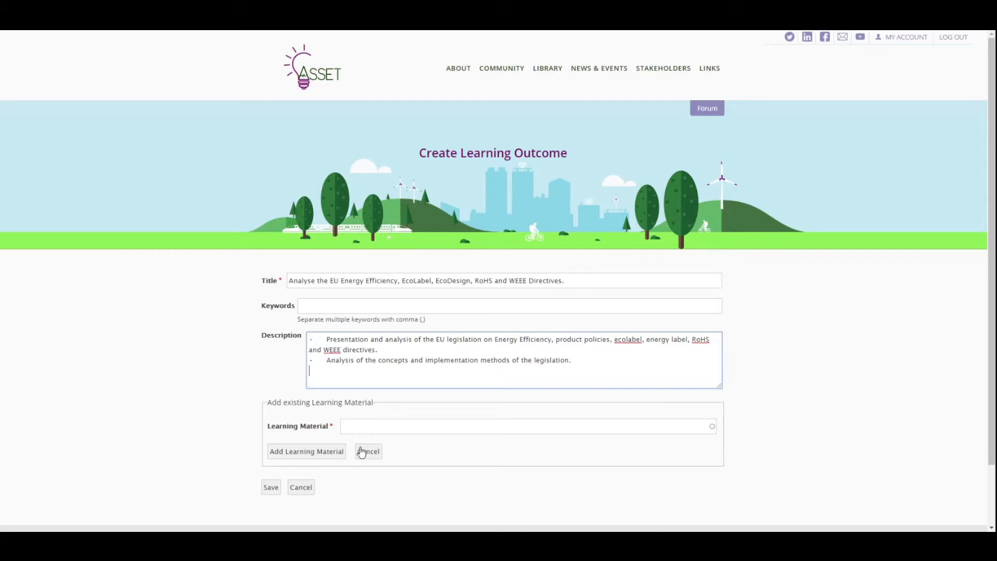
{"action": "left_click", "coordinate": [359, 426]}
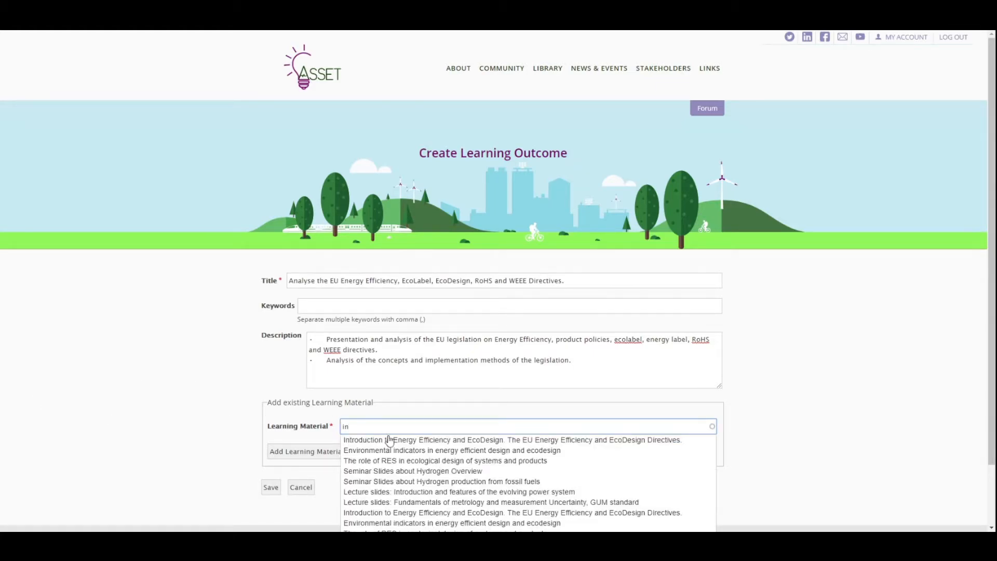
{"action": "left_click", "coordinate": [389, 442]}
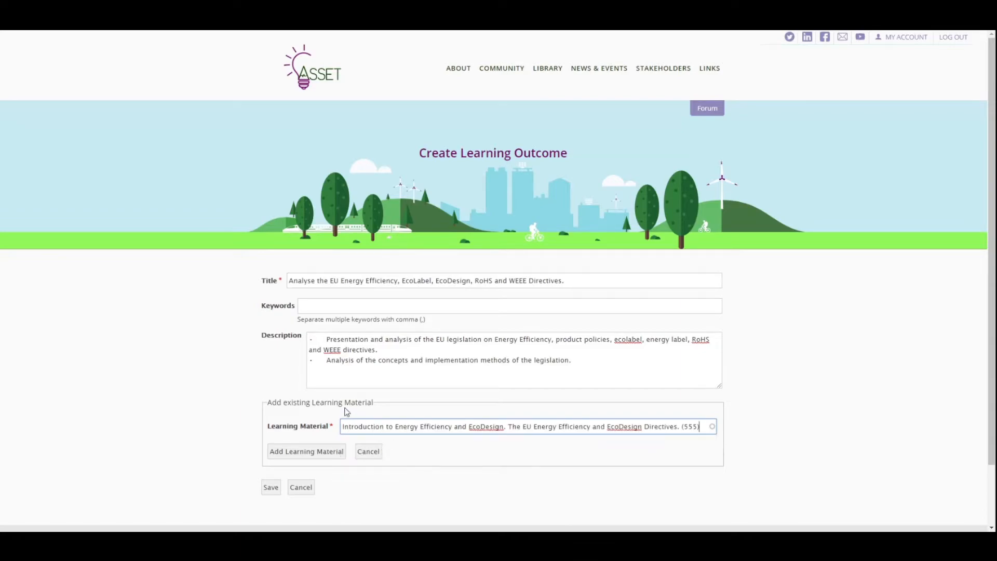
{"action": "left_click", "coordinate": [301, 452]}
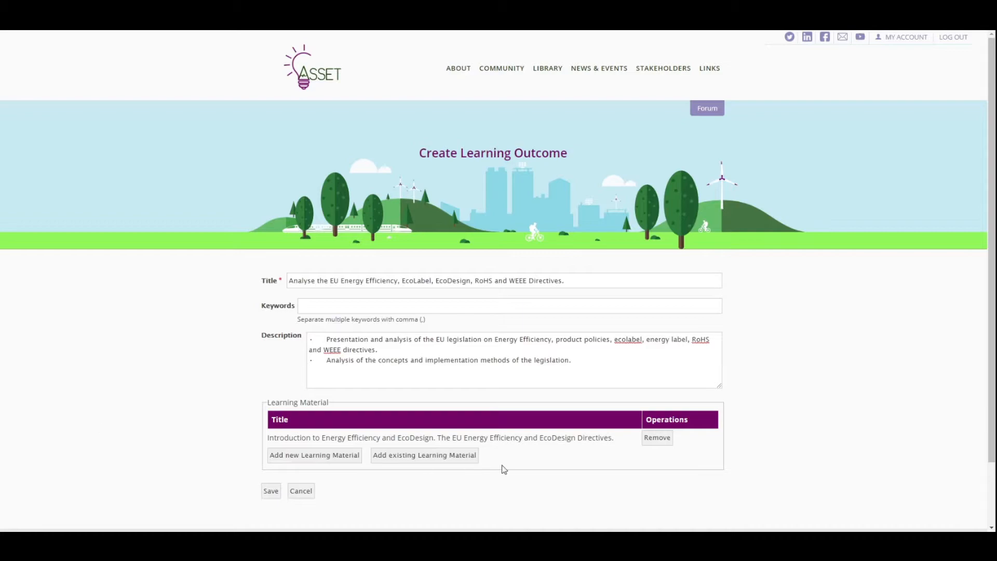
Attach the existing material "The role of RES in ecological design of systems and products" as well and save the EU directives learning outcome
{"action": "left_click", "coordinate": [416, 460]}
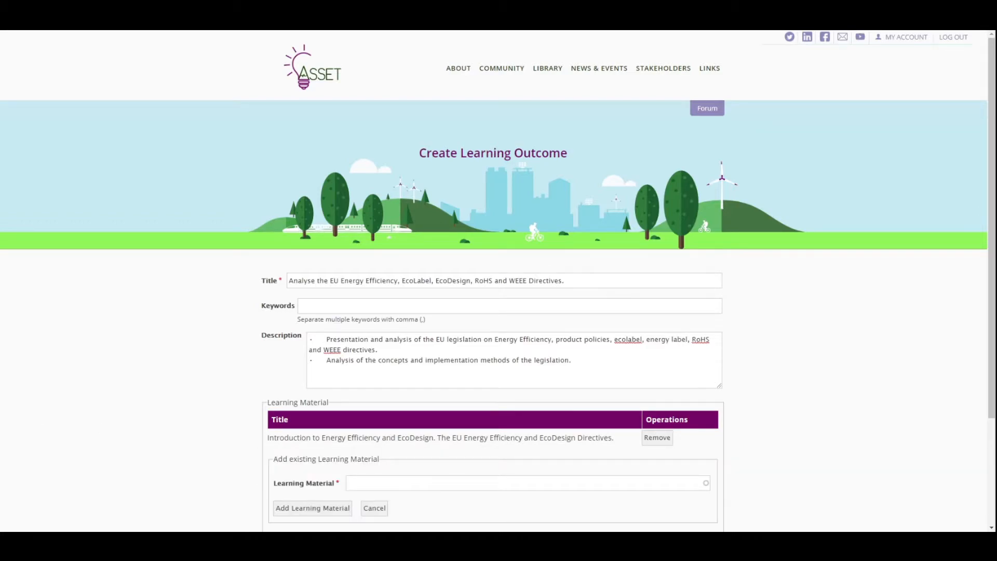
{"action": "left_click", "coordinate": [379, 481]}
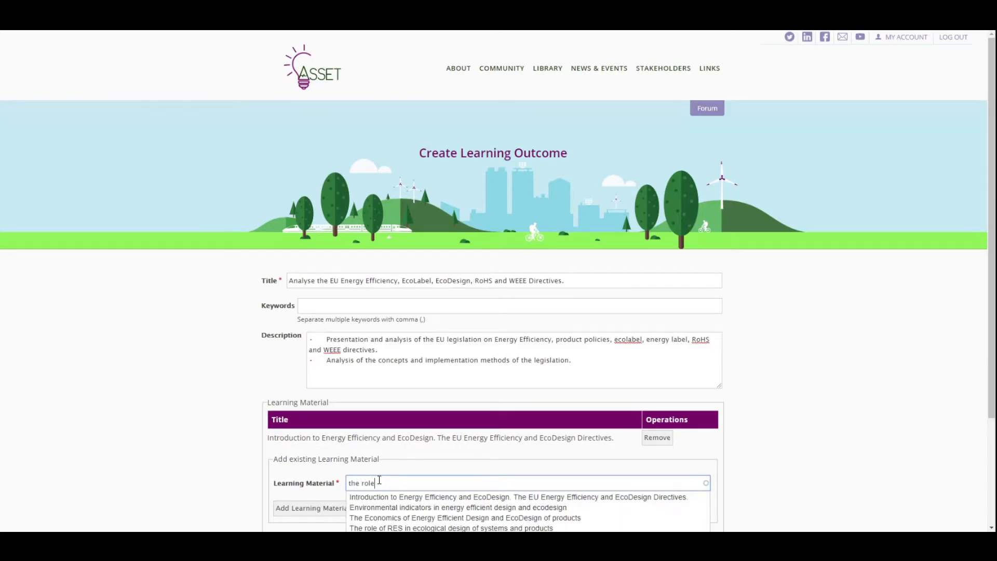
{"action": "left_click", "coordinate": [389, 497]}
{"action": "left_click", "coordinate": [317, 509]}
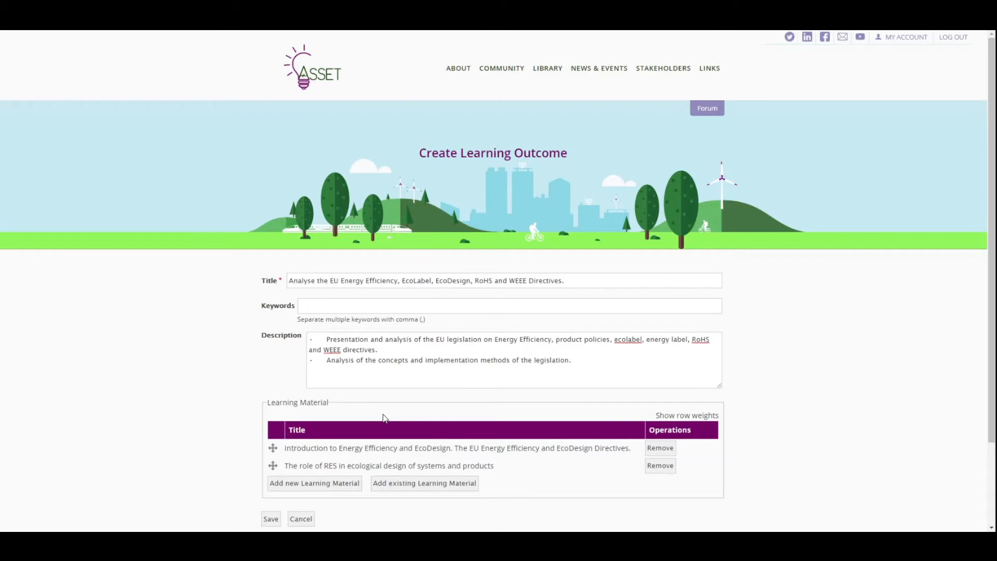
{"action": "scroll", "coordinate": [384, 418], "scroll_direction": "down", "scroll_amount": 1}
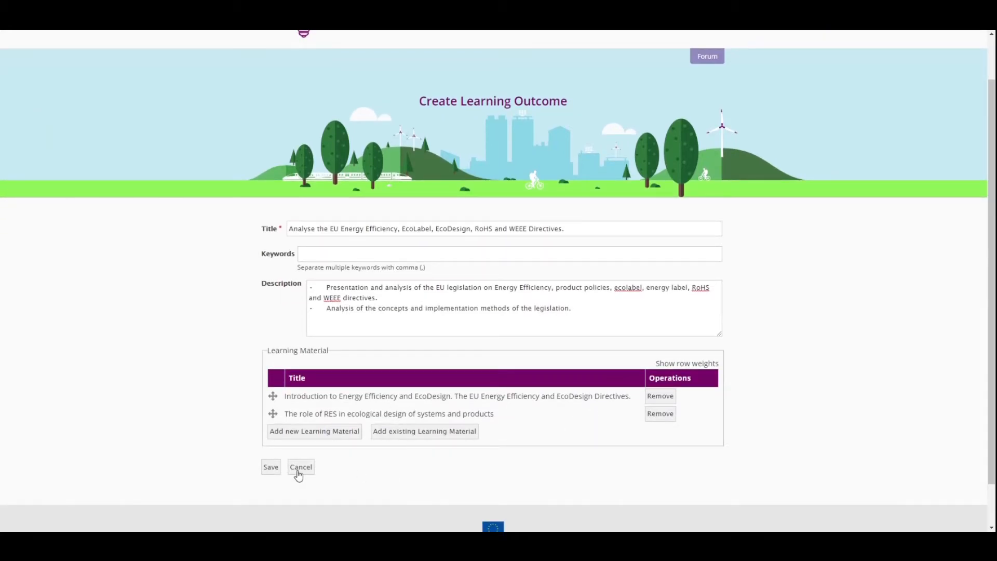
{"action": "left_click", "coordinate": [271, 468]}
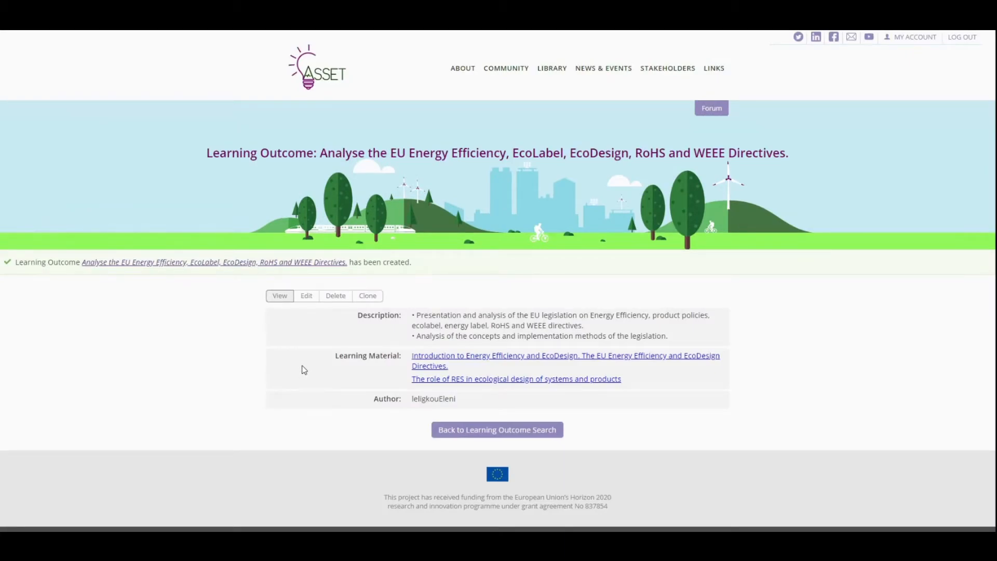
Return to the learning outcomes list and open the form for a second new learning outcome
{"action": "left_click", "coordinate": [510, 429]}
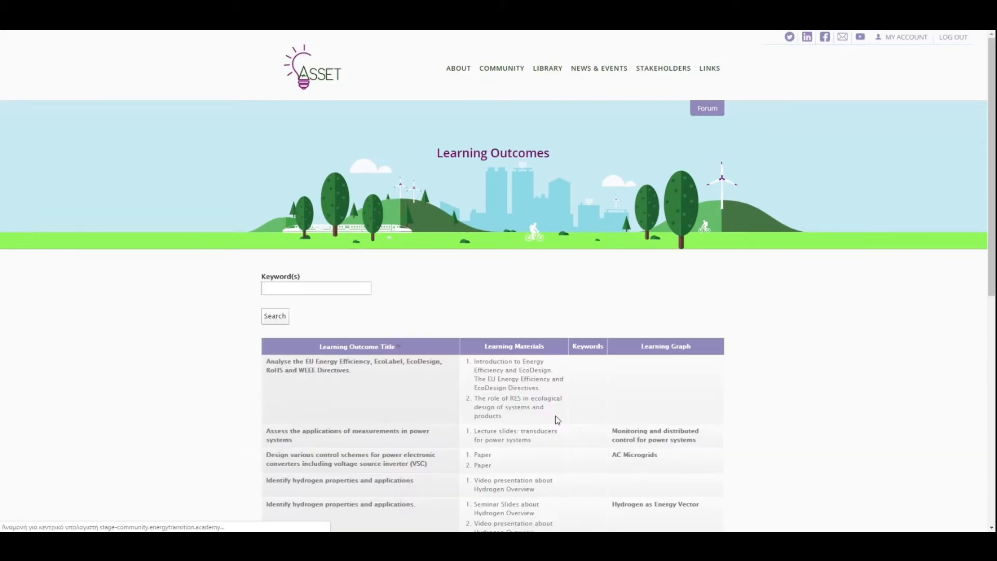
{"action": "scroll", "coordinate": [518, 423], "scroll_direction": "down", "scroll_amount": 7}
{"action": "left_click", "coordinate": [476, 503]}
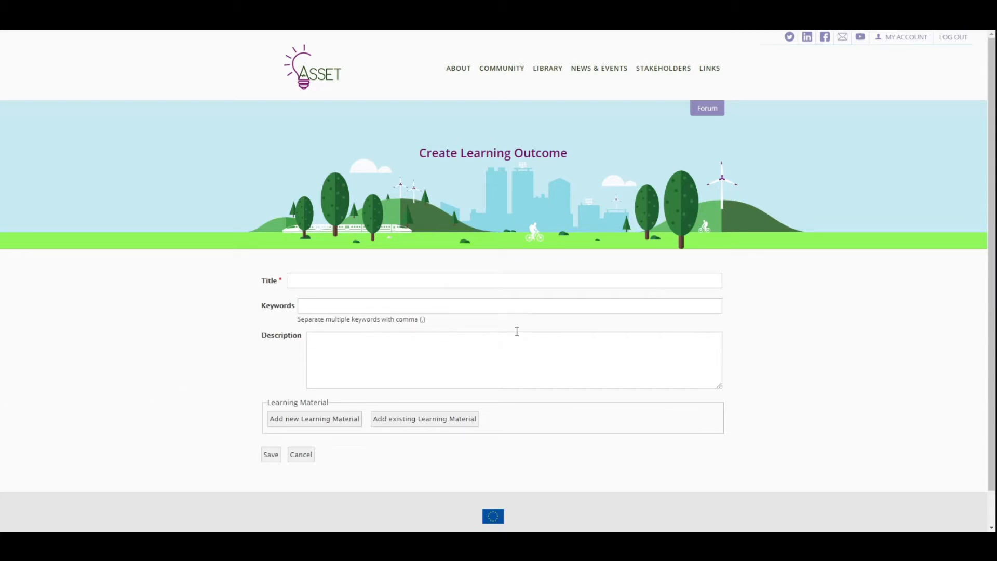
Title the outcome "Identify the Economics of Energy Efficient Design and EcoDesign of products and systems." and enter its description on understanding the economics in design
{"action": "left_click", "coordinate": [427, 276]}
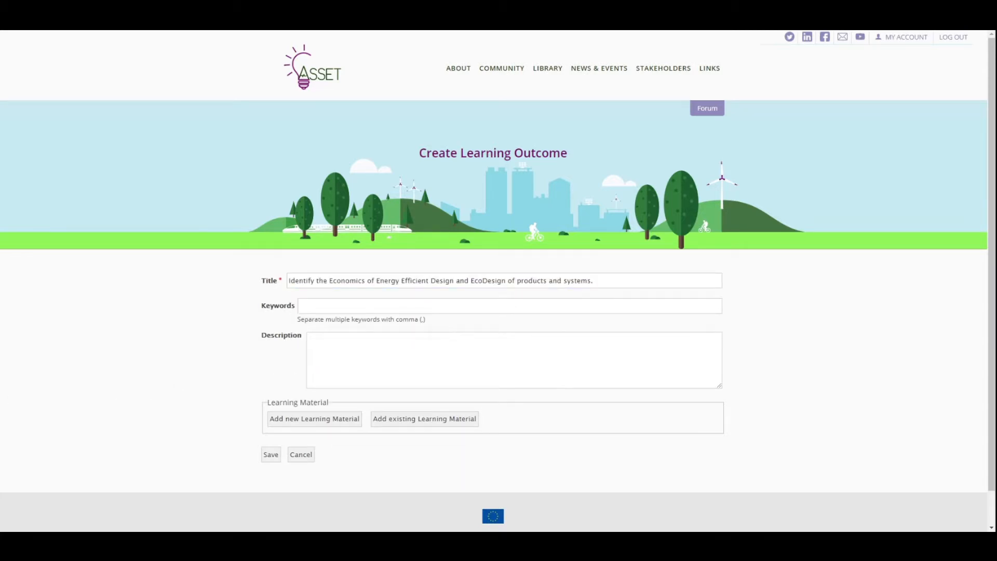
{"action": "left_click", "coordinate": [407, 353]}
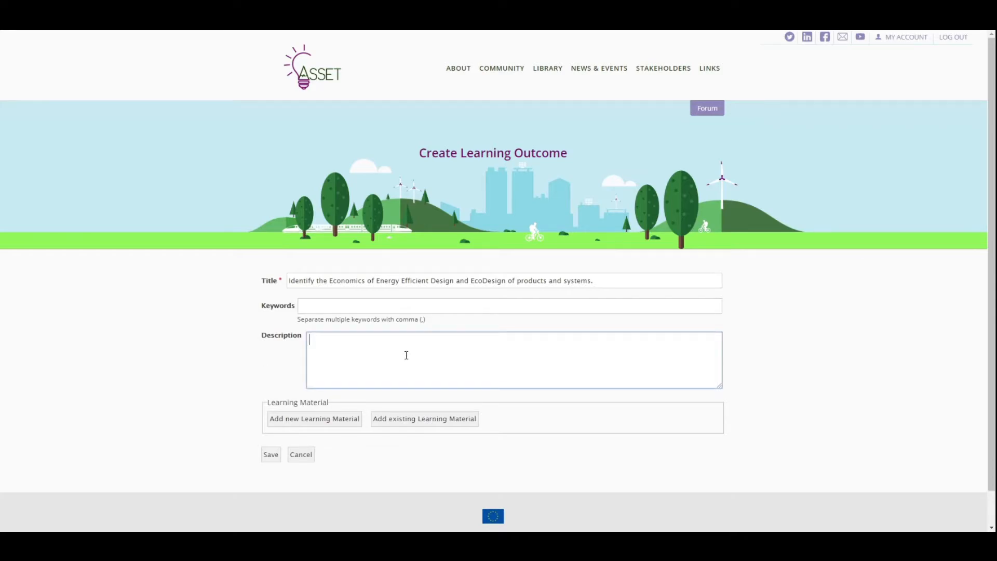
{"action": "type", "text": "•\tUnderstanding of the economics in design. The critical role of the energy efficient design or/and eco-design in cost. The requirements and provisions of eco-design legislation in the price and the economics related to the products or systems. Examples and case studies. The role of price for the consumer or customer."}
Attach the existing learning material "Environmental indicators in energy efficient design and ecodesign" to the economics outcome
{"action": "left_click", "coordinate": [414, 419]}
{"action": "left_click", "coordinate": [367, 425]}
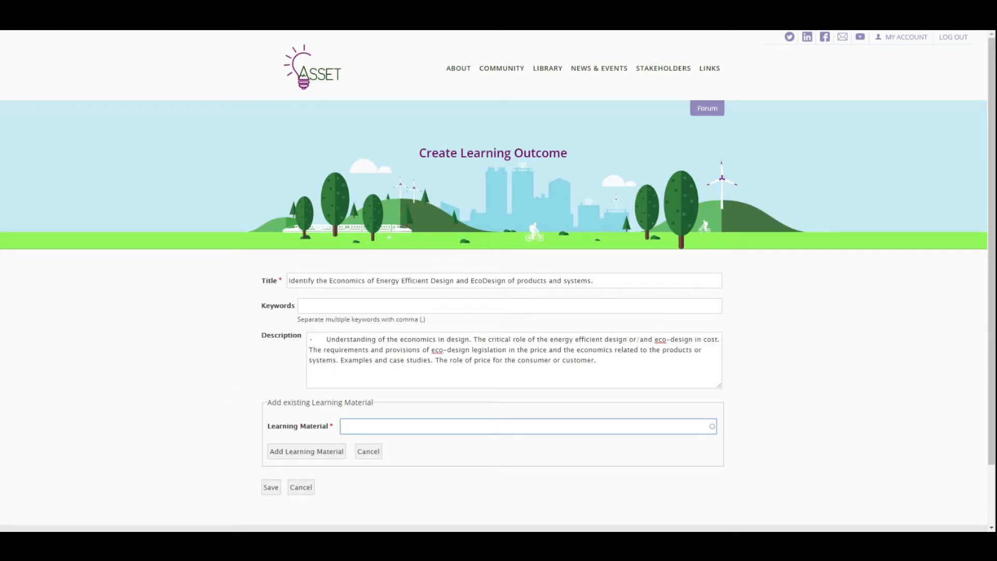
{"action": "type", "text": "env"}
{"action": "left_click", "coordinate": [539, 441]}
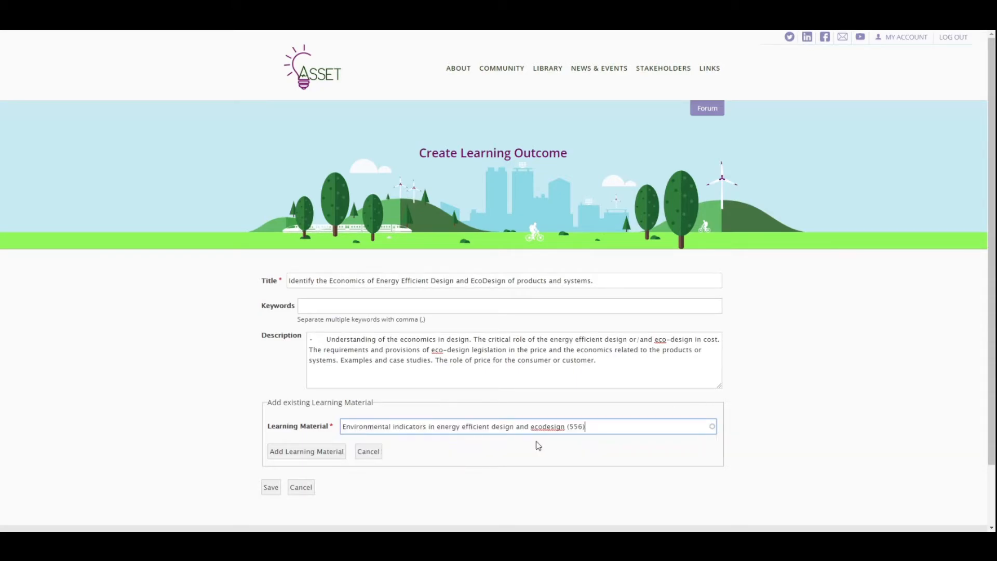
{"action": "left_click", "coordinate": [291, 451]}
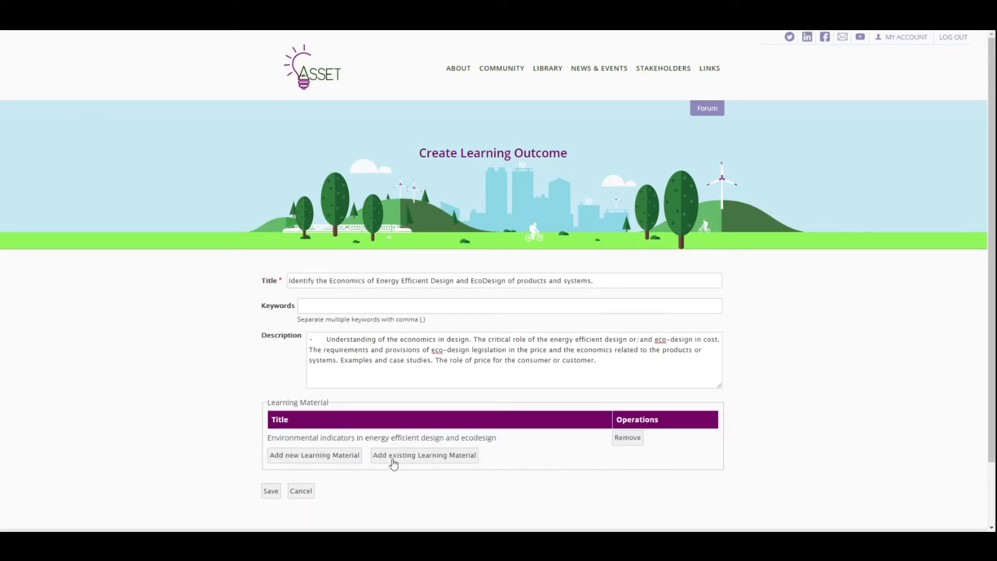
Attach the existing material "The Economics of Energy Efficient Design and EcoDesign of products" as well and save the economics learning outcome
{"action": "left_click", "coordinate": [394, 460]}
{"action": "left_click", "coordinate": [369, 482]}
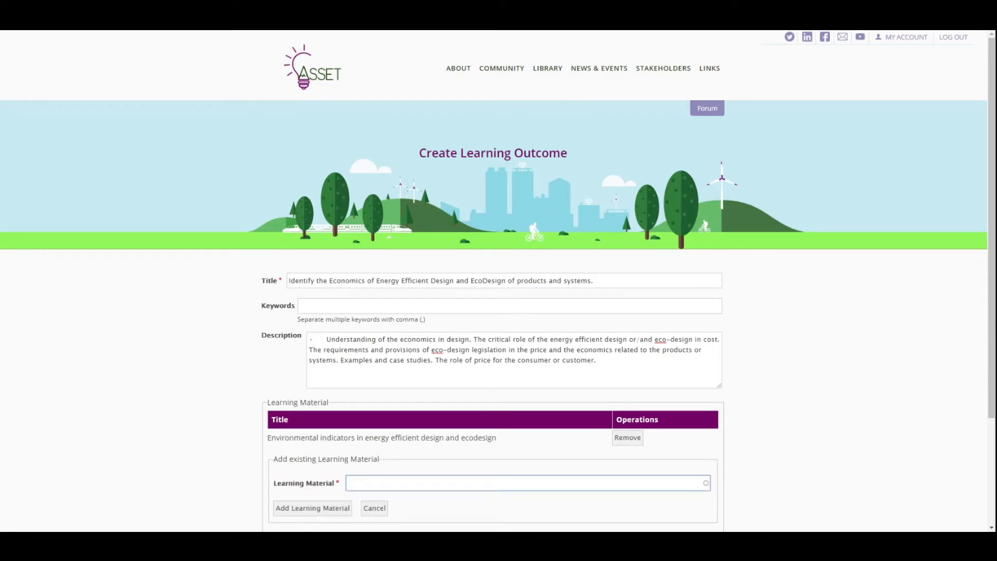
{"action": "type", "text": "envi"}
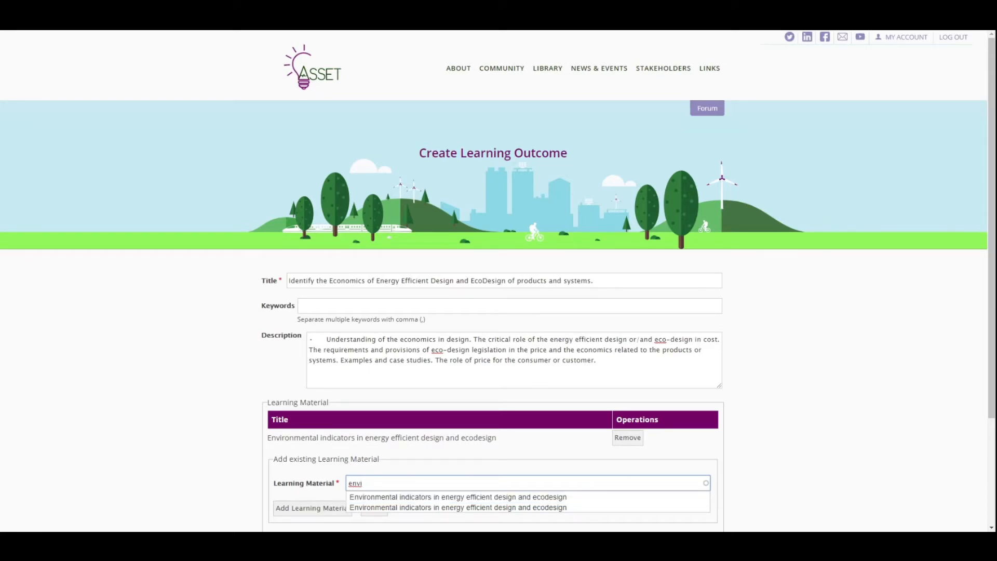
{"action": "key", "text": "BackSpace"}
{"action": "key", "text": "BackSpace"}
{"action": "type", "text": "the"}
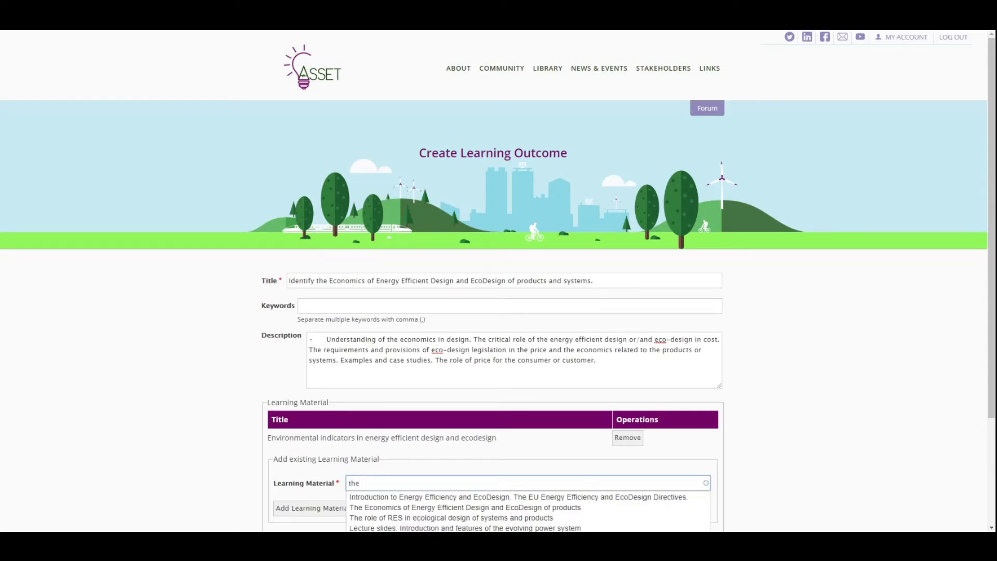
{"action": "type", "text": " eco"}
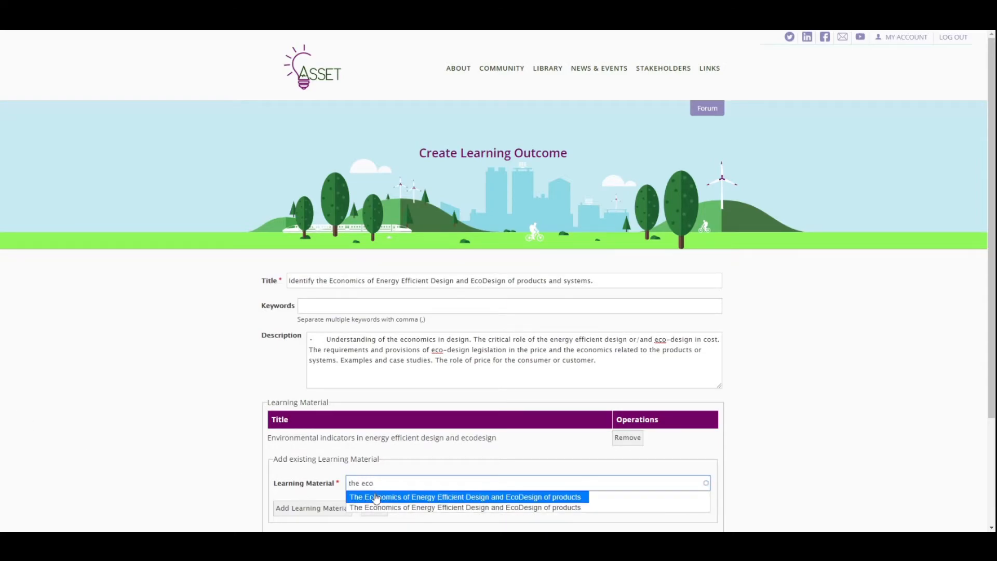
{"action": "left_click", "coordinate": [391, 497]}
{"action": "scroll", "coordinate": [511, 412], "scroll_direction": "down", "scroll_amount": 3}
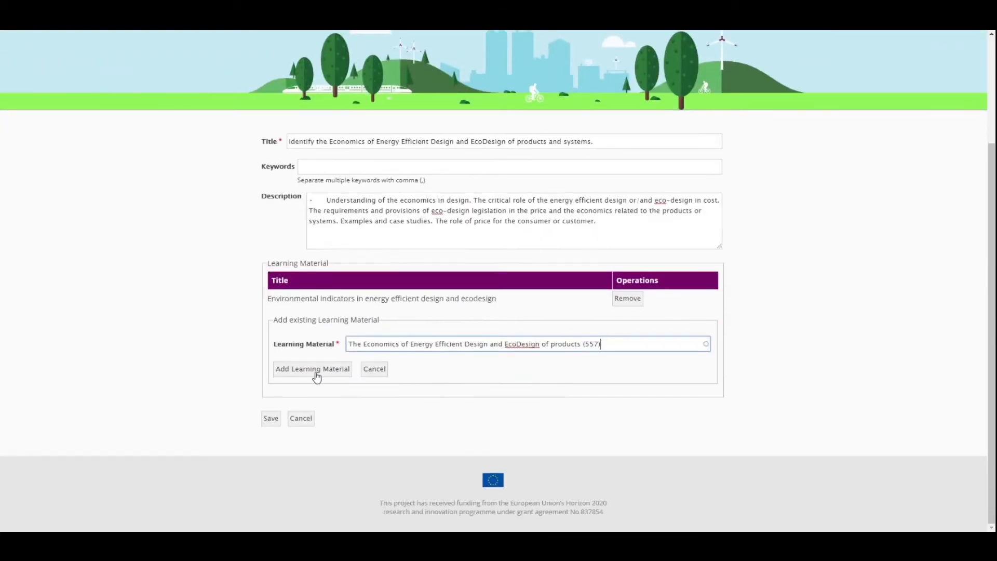
{"action": "left_click", "coordinate": [350, 370]}
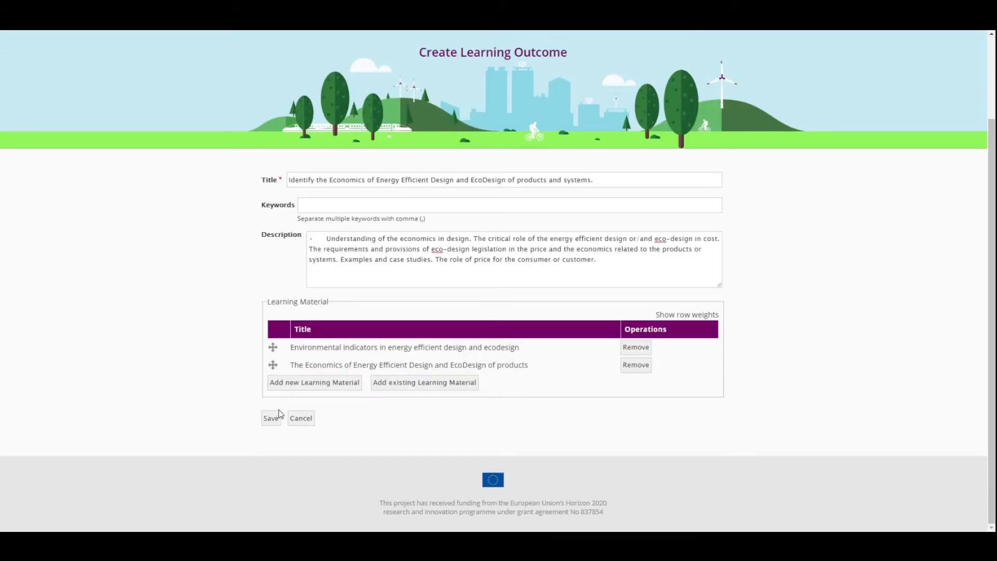
{"action": "left_click", "coordinate": [271, 420]}
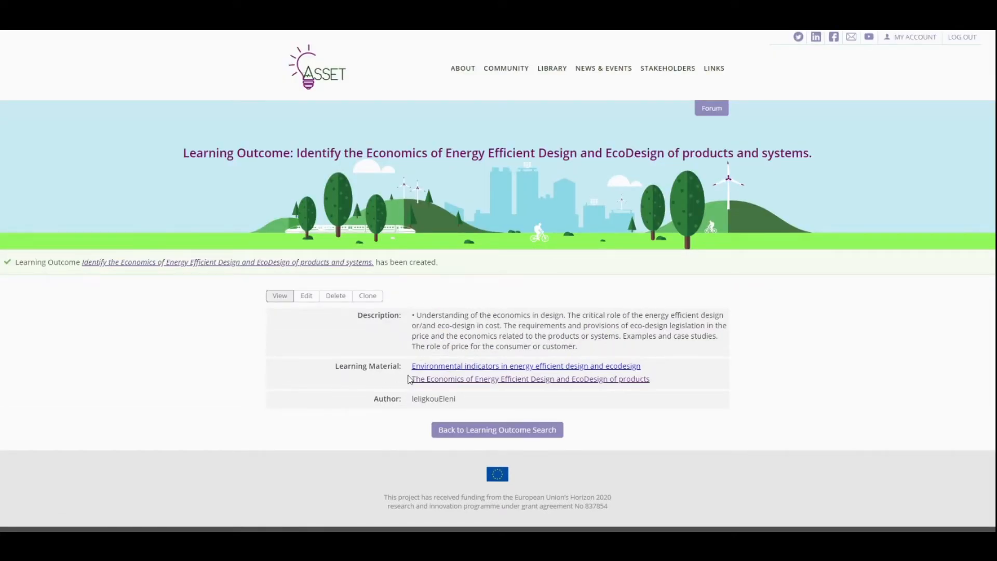
Return to the learning outcomes list, go on to the learning graphs list and open the form for a new learning graph
{"action": "left_click", "coordinate": [513, 435]}
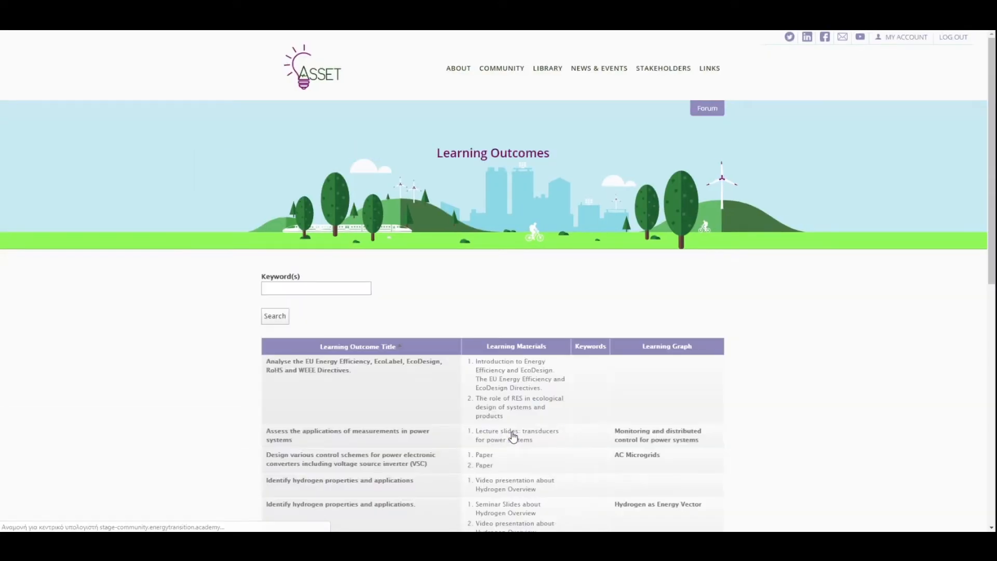
{"action": "scroll", "coordinate": [366, 366], "scroll_direction": "down", "scroll_amount": 1}
{"action": "scroll", "coordinate": [366, 366], "scroll_direction": "down", "scroll_amount": 10}
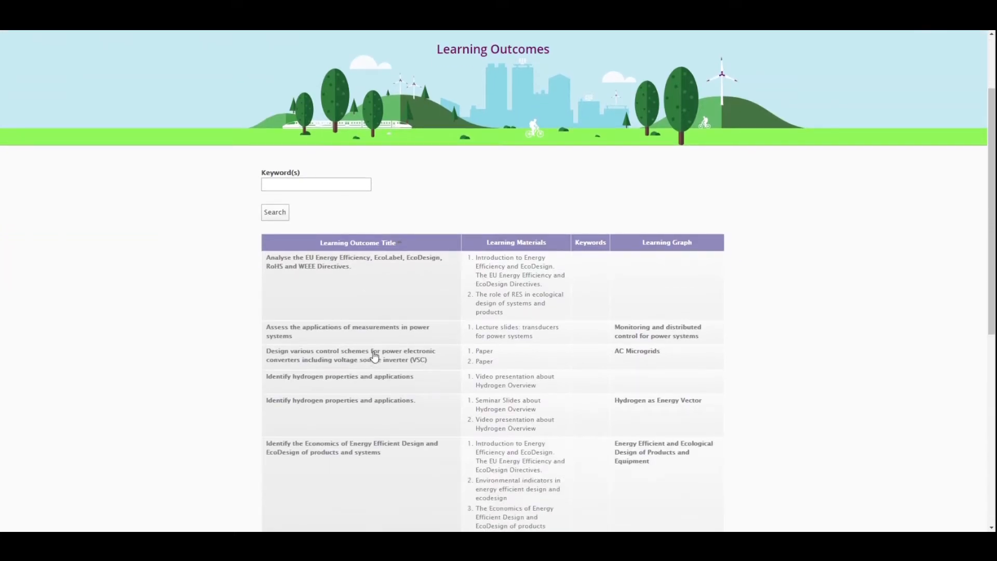
{"action": "left_click", "coordinate": [410, 431]}
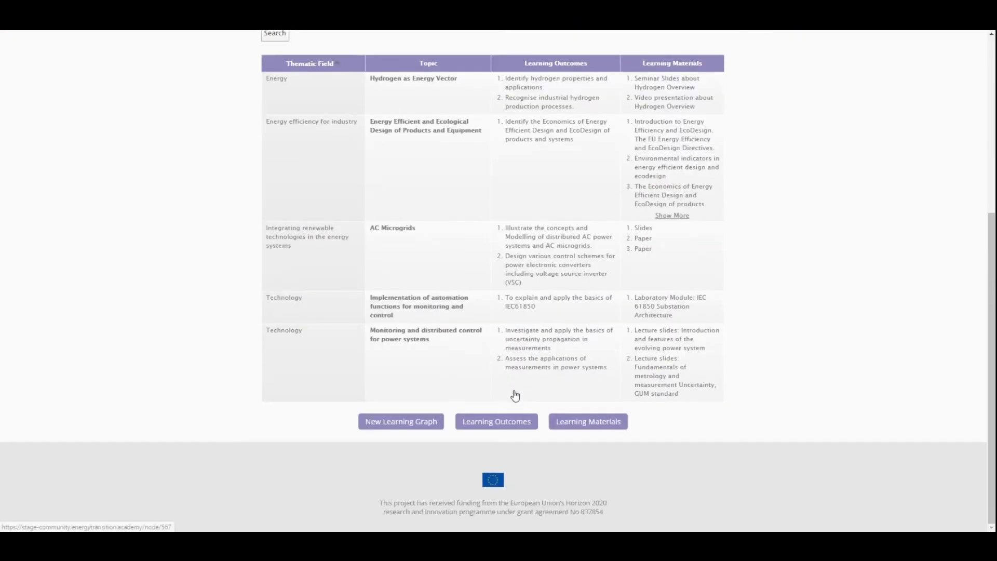
{"action": "scroll", "coordinate": [410, 431], "scroll_direction": "down", "scroll_amount": 6}
{"action": "left_click", "coordinate": [410, 426]}
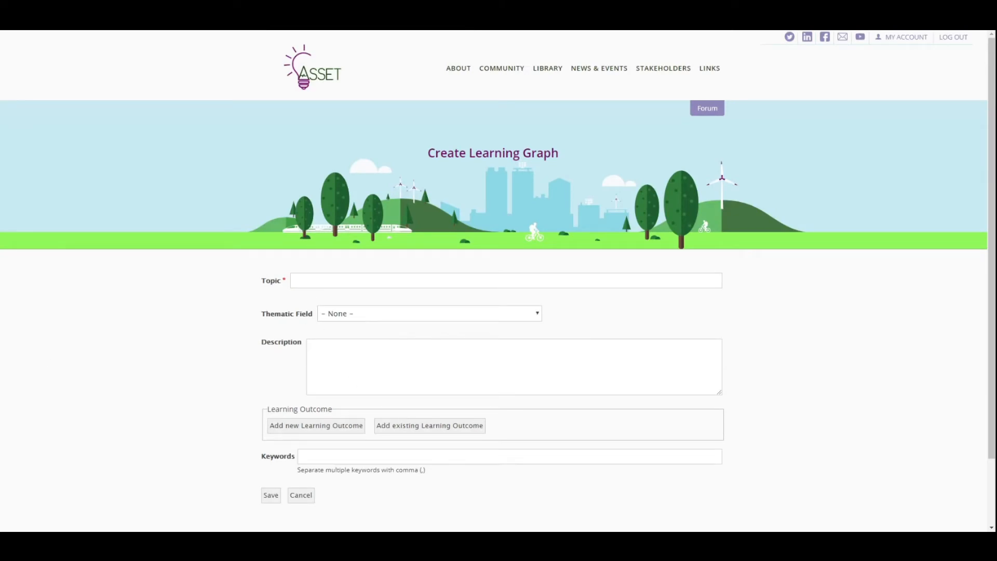
Enter the topic "Energy Efficient and Ecological Design of Products and Equipment" and choose the thematic field "Energy efficiency for industry"
{"action": "left_click", "coordinate": [372, 282]}
{"action": "type", "text": "Energy Efficient and Ecological Design of Products and Equipment"}
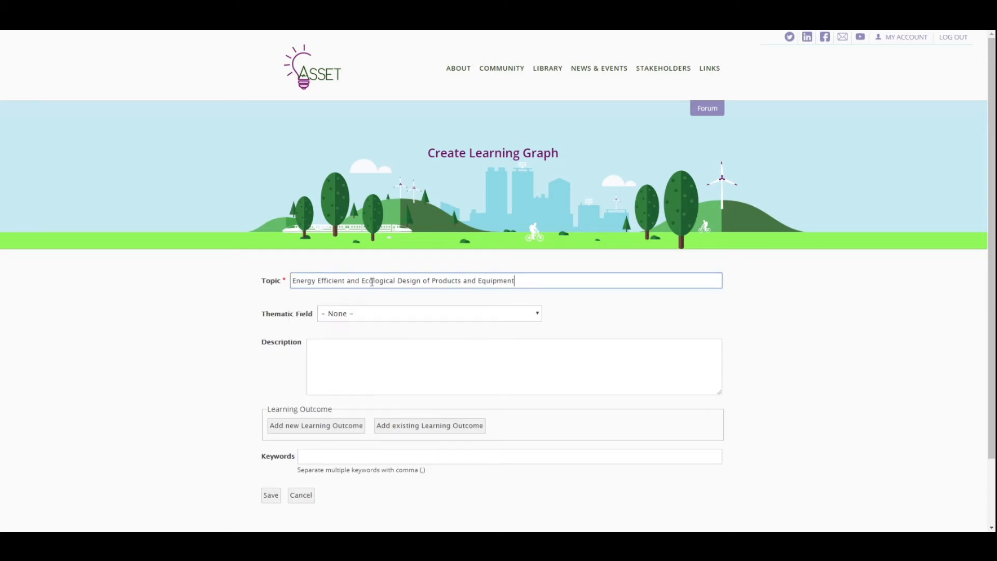
{"action": "left_click", "coordinate": [370, 317]}
{"action": "left_click", "coordinate": [372, 441]}
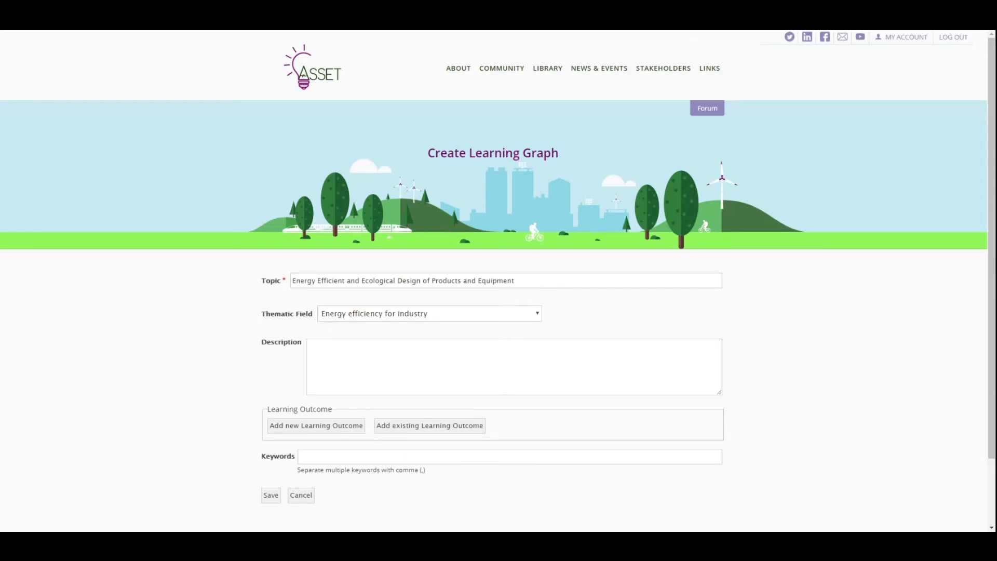
Paste the learning graph's description, a bulleted list of energy topics starting with "Integrating renewable technologies in the energy systems"
{"action": "left_click", "coordinate": [363, 344]}
{"action": "key", "text": "ctrl+v"}
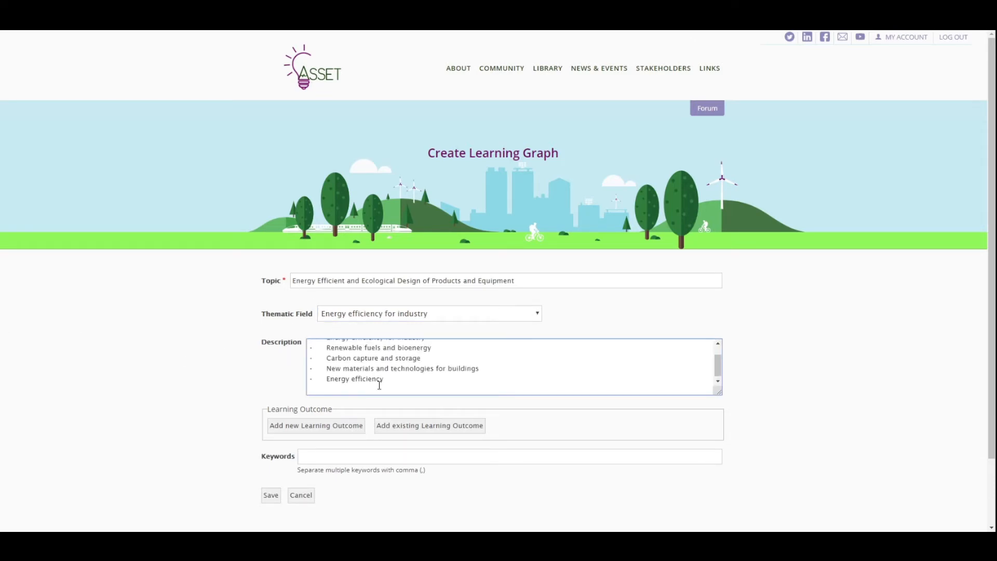
{"action": "scroll", "coordinate": [377, 382], "scroll_direction": "up", "scroll_amount": 1}
Attach the existing learning outcome "Analyse the EU Energy Efficiency, EcoLabel, EcoDesign, RoHS and WEEE Directives." to the learning graph
{"action": "left_click", "coordinate": [434, 426]}
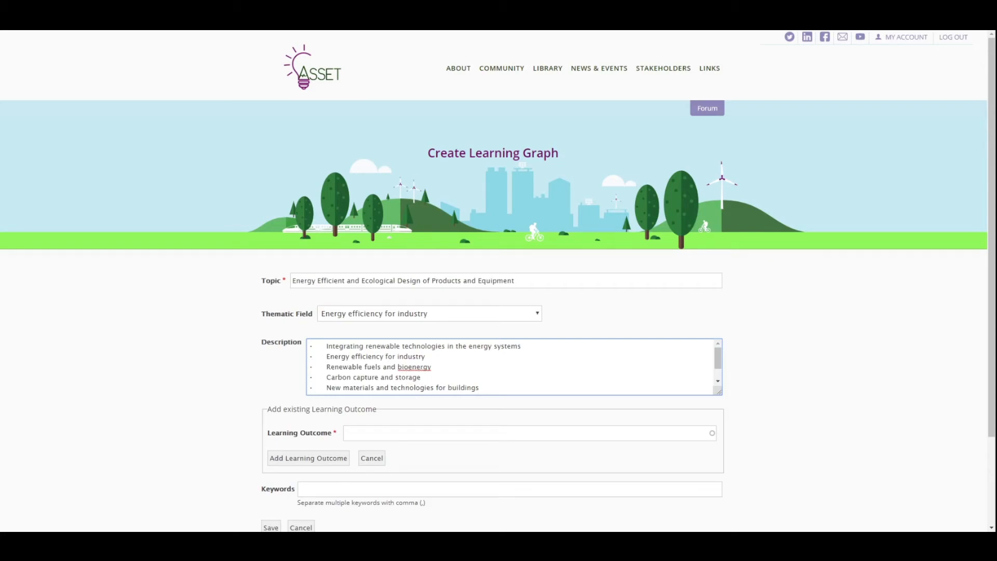
{"action": "left_click", "coordinate": [365, 432]}
{"action": "type", "text": "ana"}
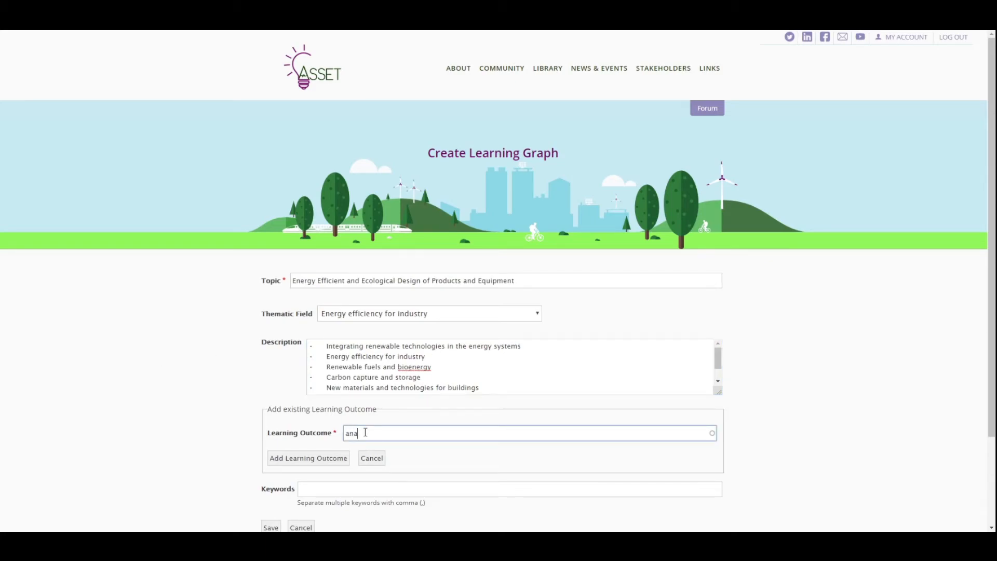
{"action": "type", "text": "lyse"}
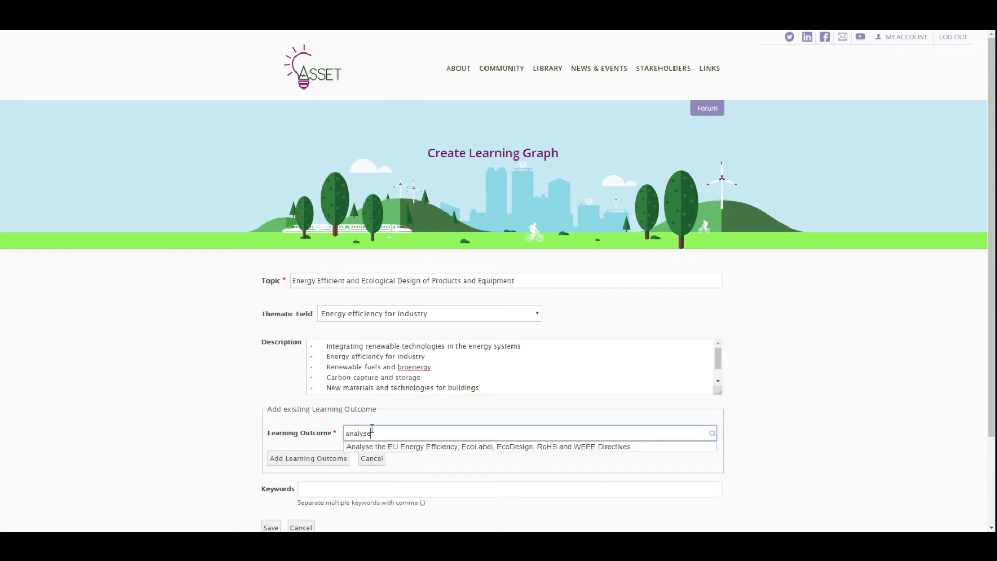
{"action": "left_click", "coordinate": [377, 447]}
{"action": "left_click", "coordinate": [310, 462]}
Attach the existing outcome "Identify the Economics of Energy Efficient Design and EcoDesign of products and systems" to the learning graph
{"action": "left_click", "coordinate": [447, 462]}
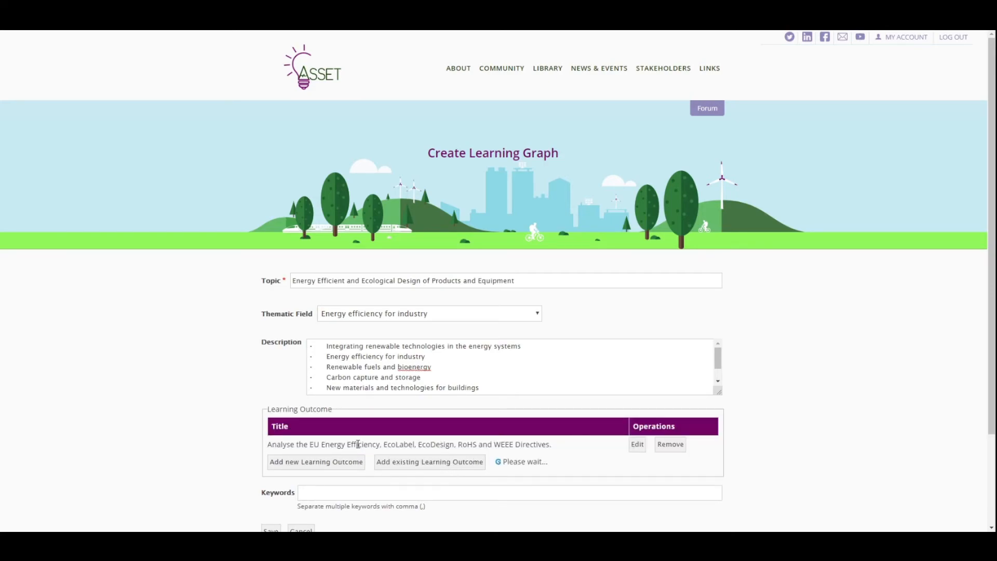
{"action": "left_click", "coordinate": [368, 487]}
{"action": "type", "text": "ide"}
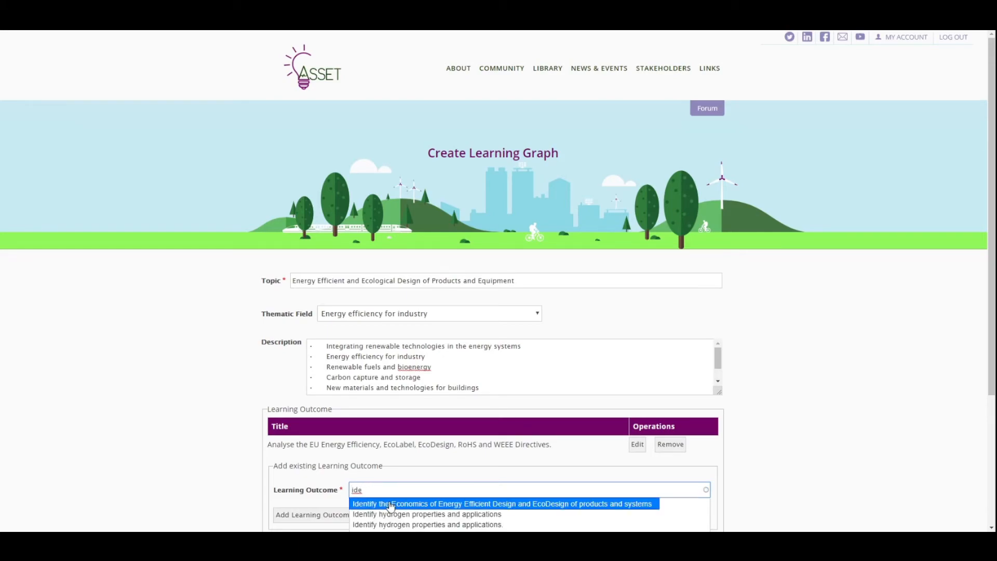
{"action": "left_click", "coordinate": [391, 504]}
{"action": "scroll", "coordinate": [353, 436], "scroll_direction": "down", "scroll_amount": 2}
{"action": "left_click", "coordinate": [301, 412]}
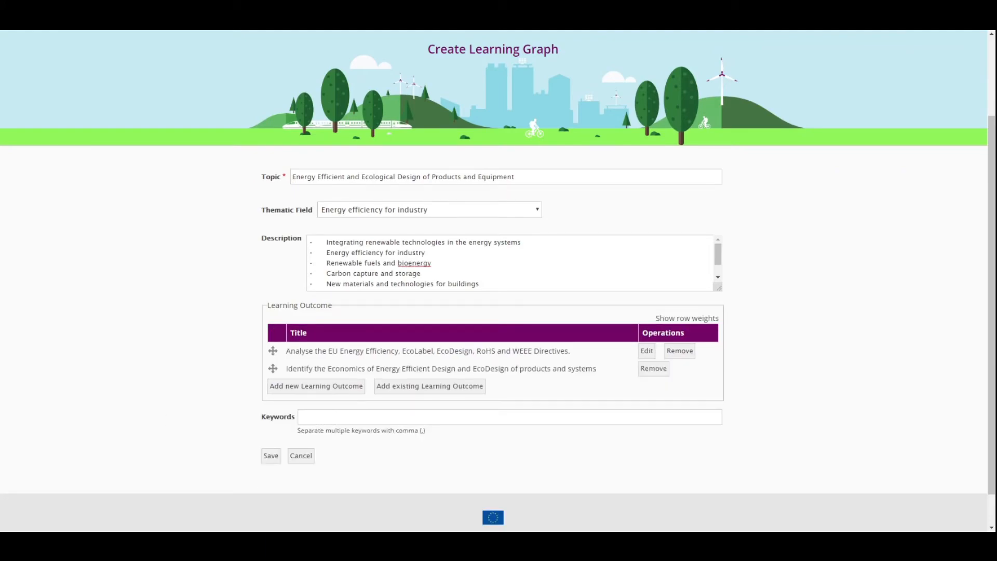
Enter the keywords "life cycle analysis, industrial design, analyse energy consumption" and save the learning graph
{"action": "left_click", "coordinate": [332, 421]}
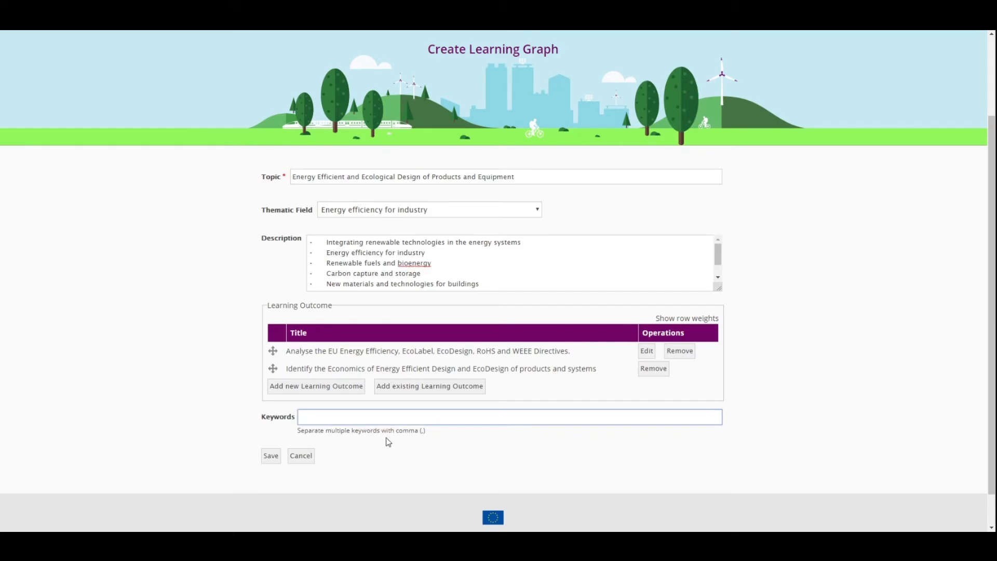
{"action": "type", "text": "life cycle analysis, industrial design, analyse energy "}
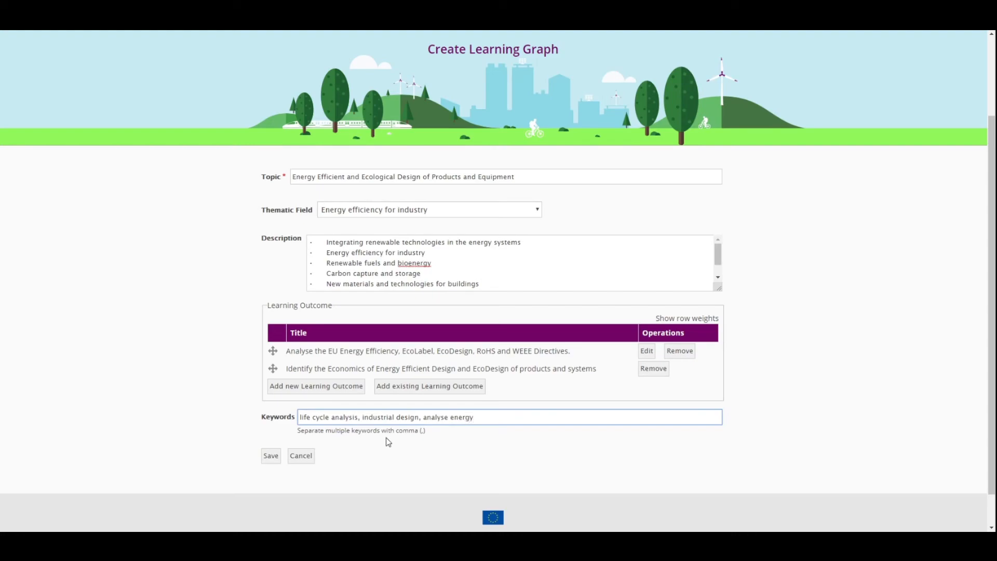
{"action": "type", "text": "consumption"}
{"action": "left_click", "coordinate": [271, 459]}
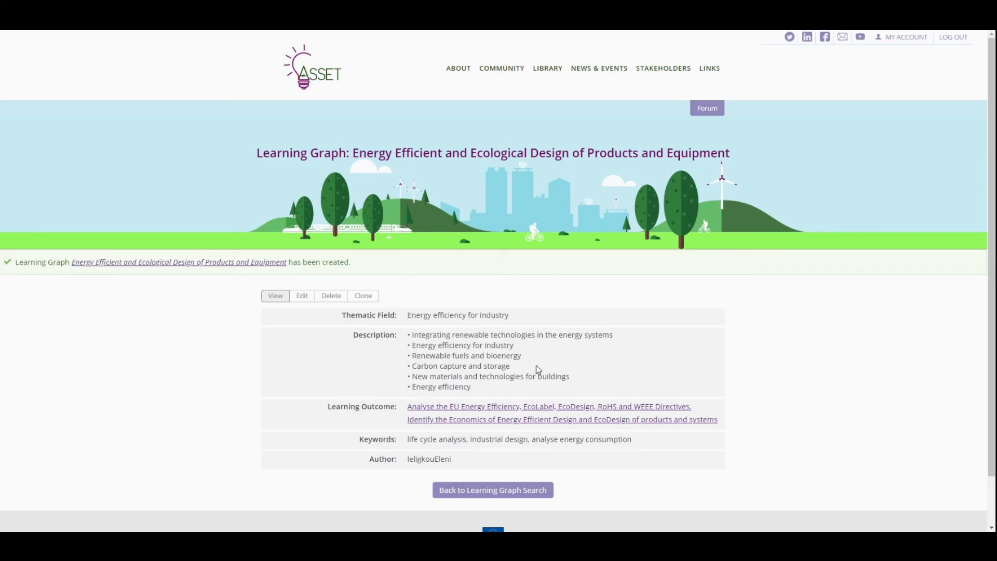
Review the saved learning graph and open its linked EU directives learning outcome
{"action": "scroll", "coordinate": [408, 357], "scroll_direction": "down", "scroll_amount": 1}
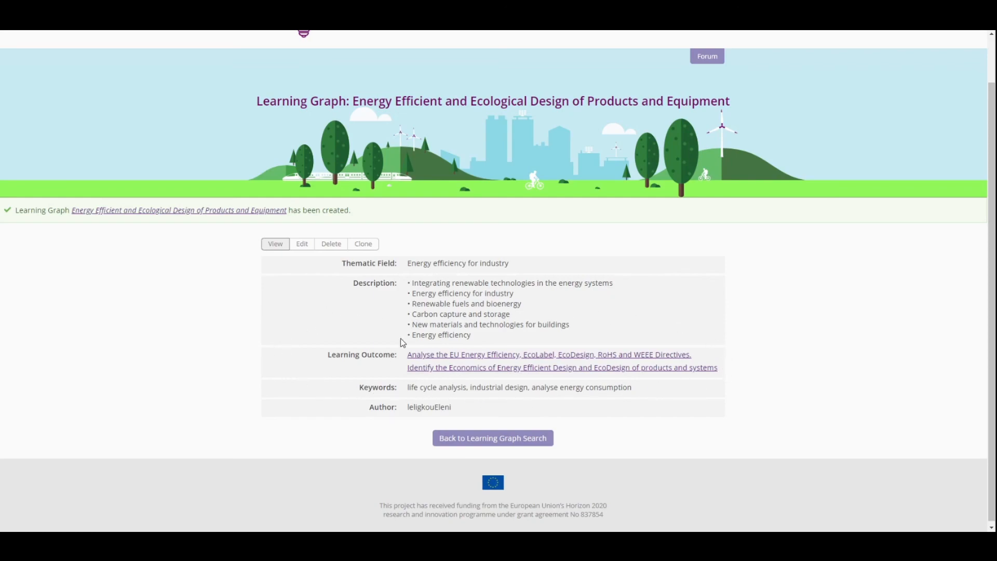
{"action": "left_click", "coordinate": [449, 360]}
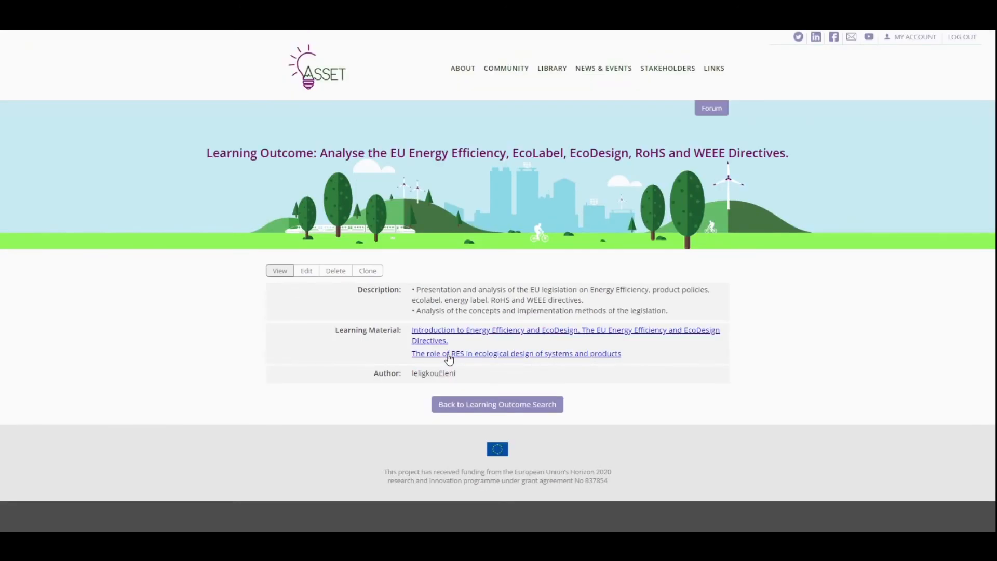